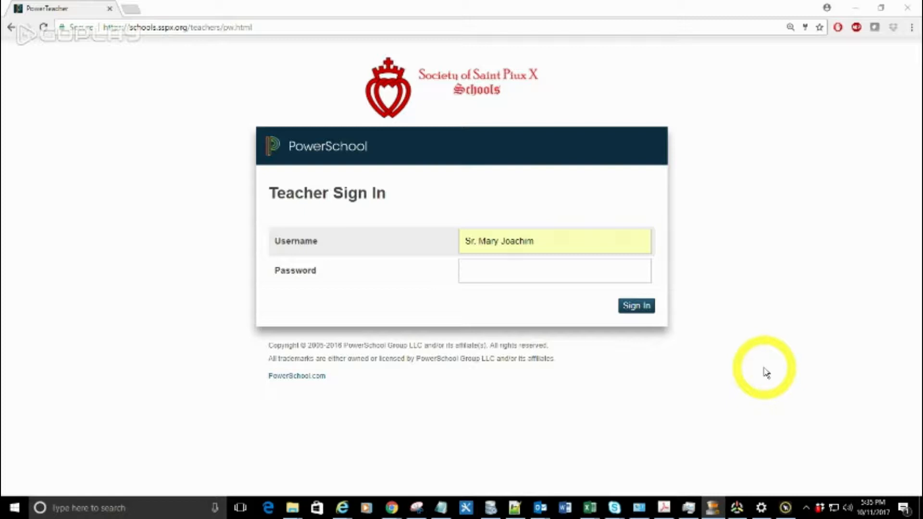
Step: Sign in to the teacher portal with the account password and open PowerTeacher Pro
left_click(586, 274)
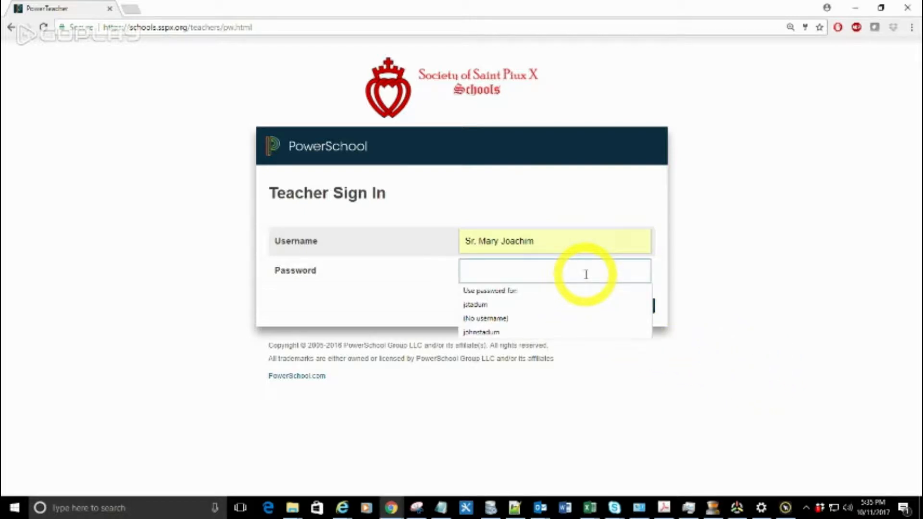
type("•••")
left_click(644, 309)
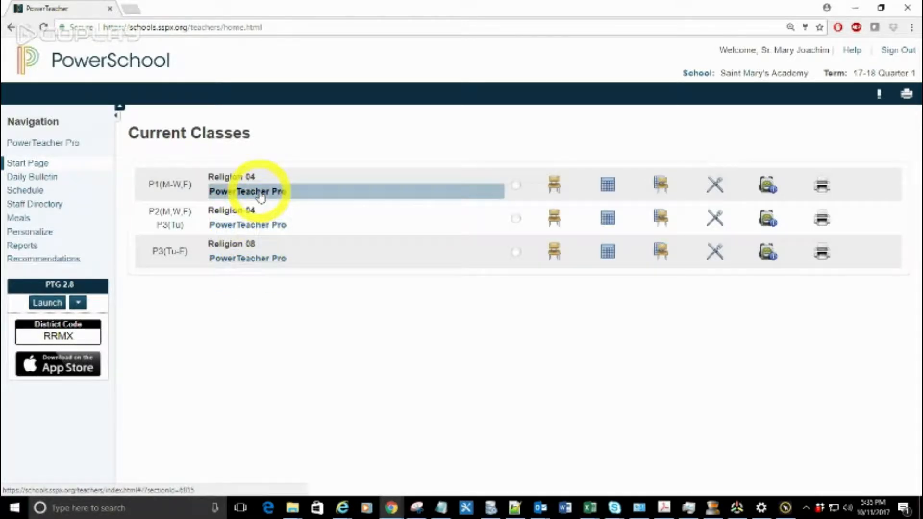
left_click(70, 143)
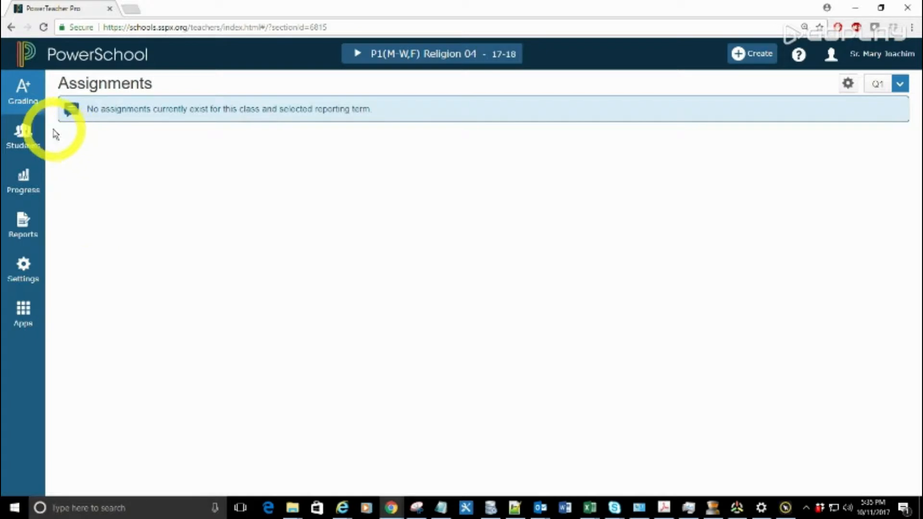
Step: Review the list of assignment categories for the P1(M-W,F) Religion 04 class
left_click(39, 113)
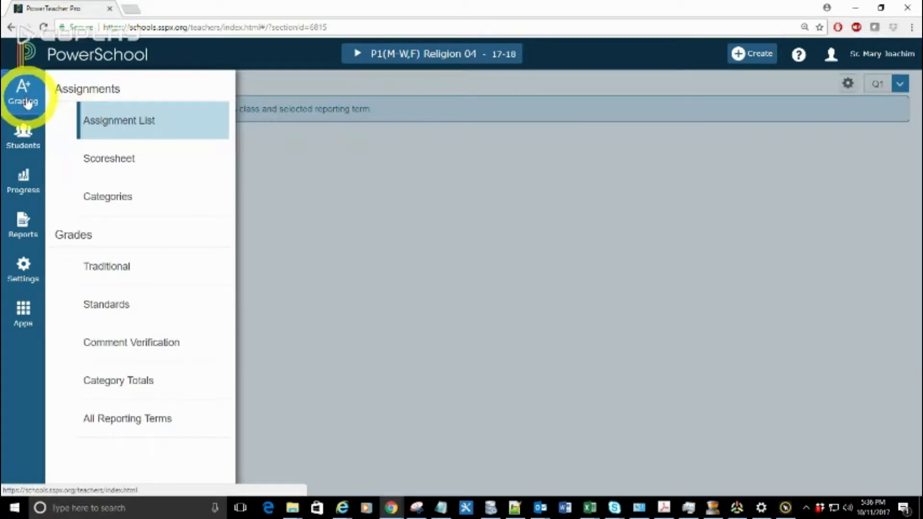
left_click(105, 198)
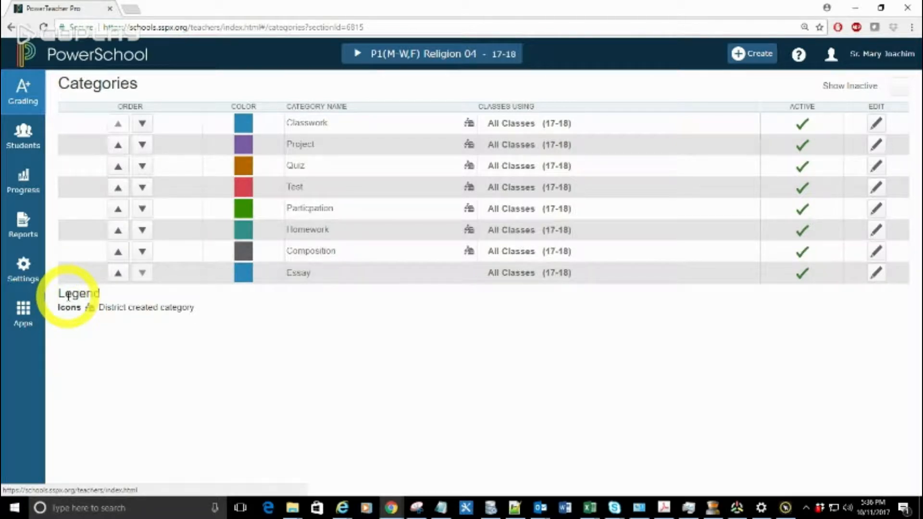
Step: Edit the Q1 traditional grade calculation of P1(M-W,F) Religion 04 and remove its Test, Composition and Quiz rows
left_click(29, 277)
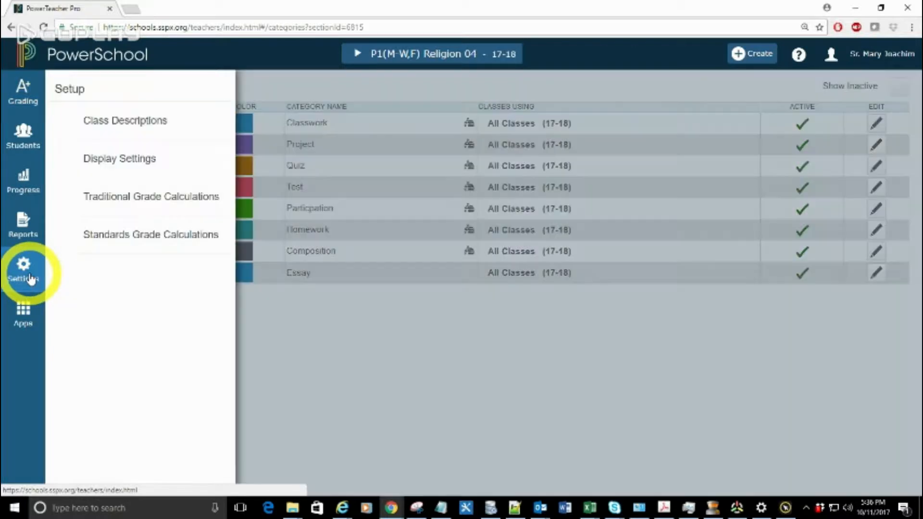
left_click(151, 197)
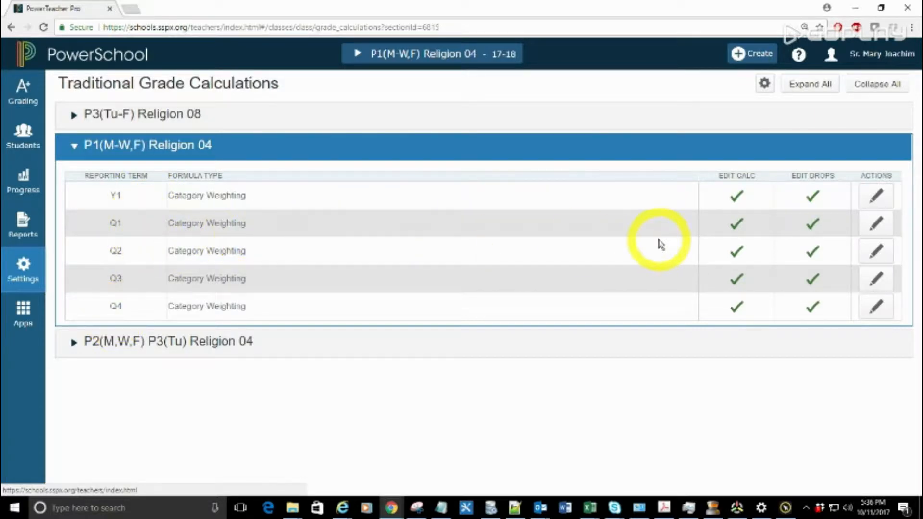
left_click(877, 223)
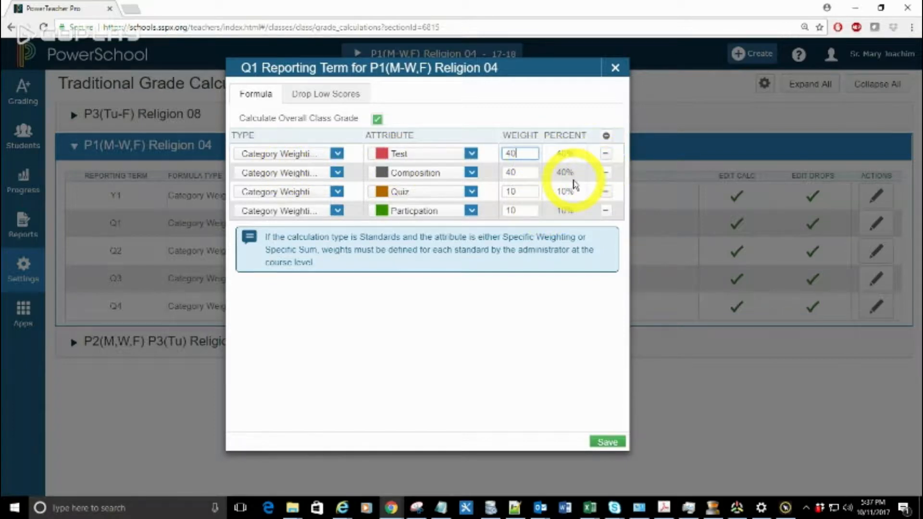
left_click(605, 155)
left_click(605, 155)
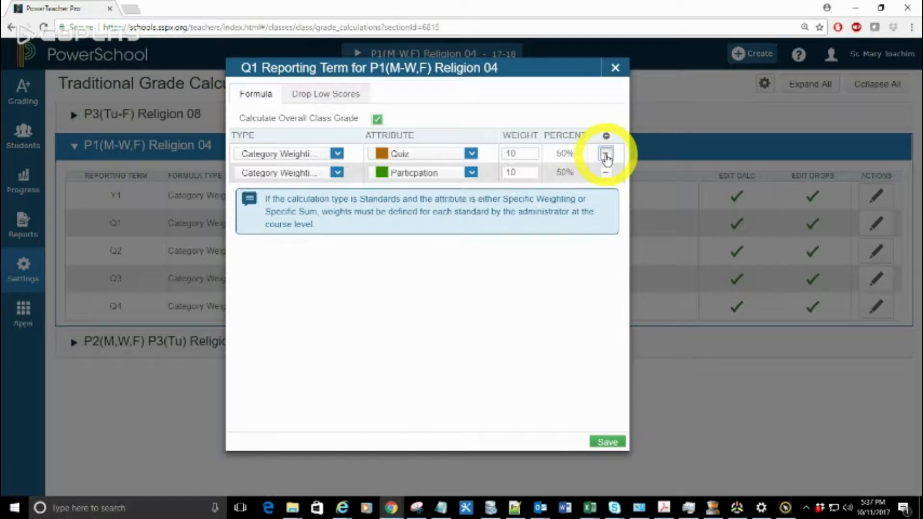
left_click(606, 154)
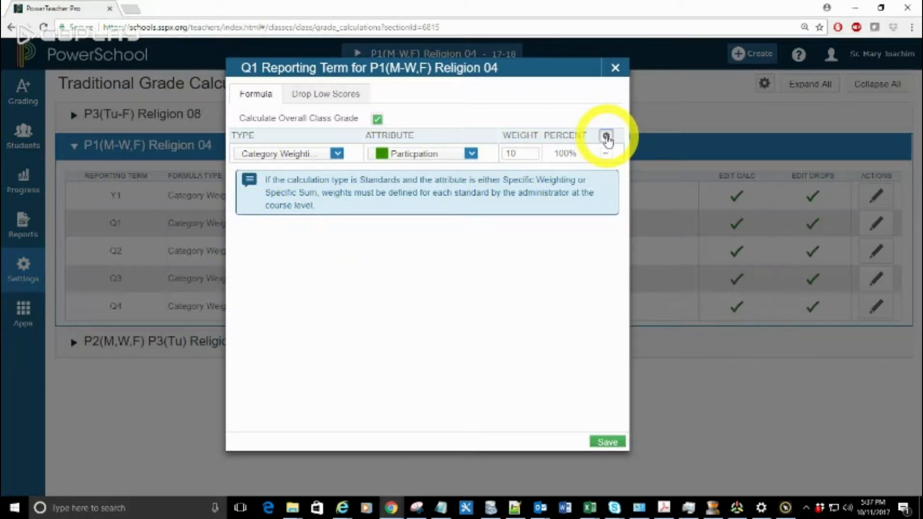
Step: Add three rows to the Q1 formula and set each one's type to Category Weighting
left_click(606, 137)
left_click(606, 137)
left_click(606, 136)
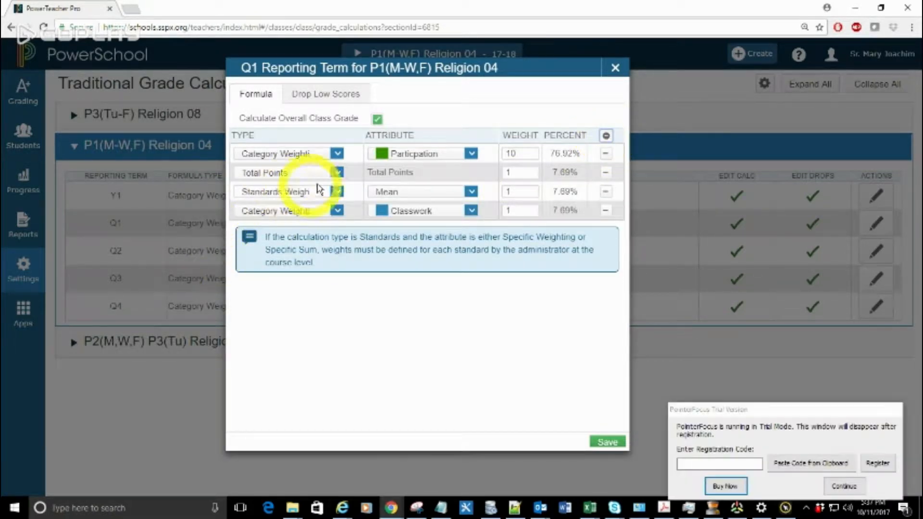
left_click(337, 172)
left_click(283, 226)
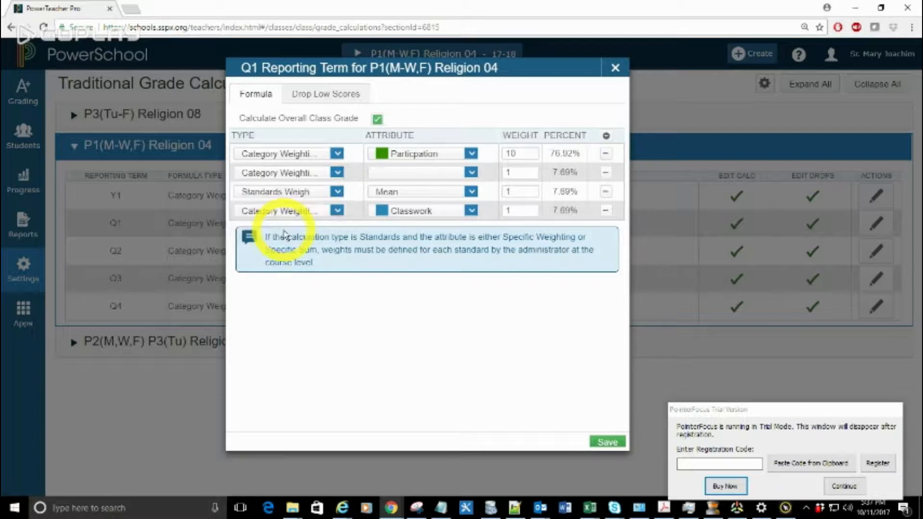
left_click(308, 194)
left_click(283, 245)
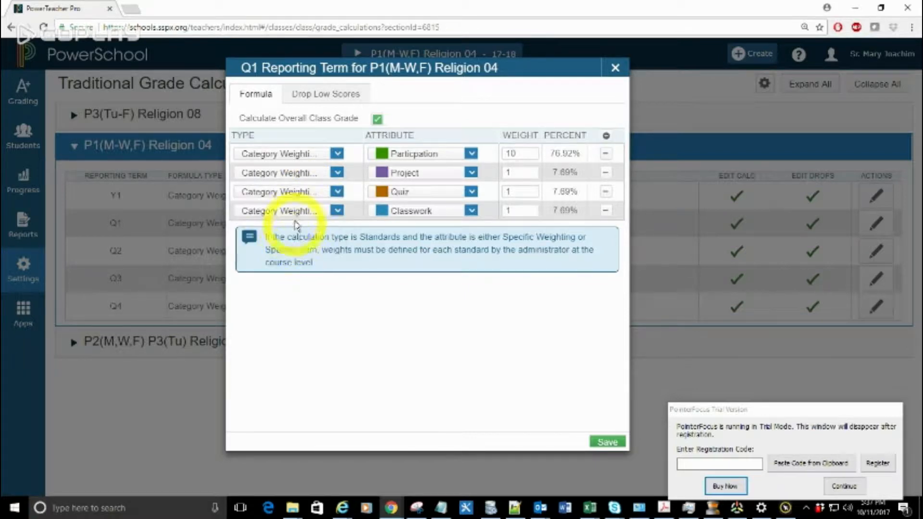
left_click(287, 211)
left_click(298, 266)
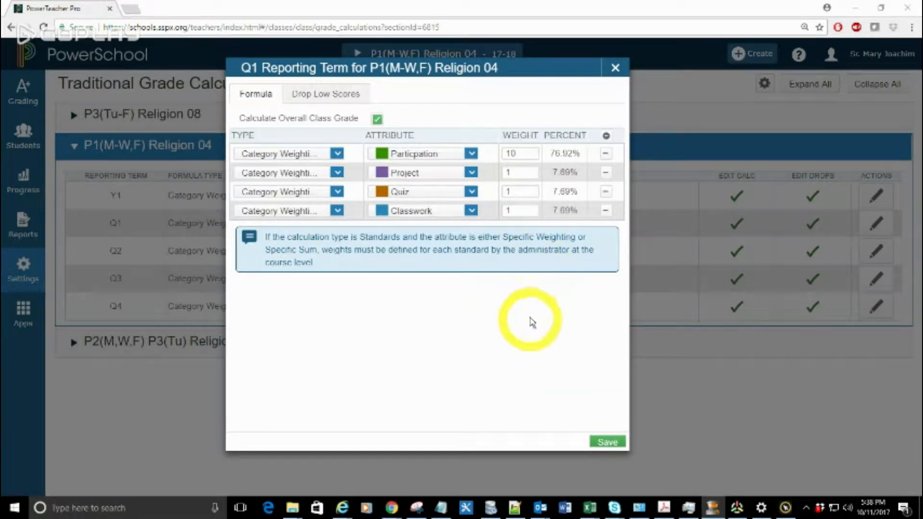
Step: Set the first formula row's attribute to Test and the second row's to Particpation
left_click(471, 154)
left_click(408, 229)
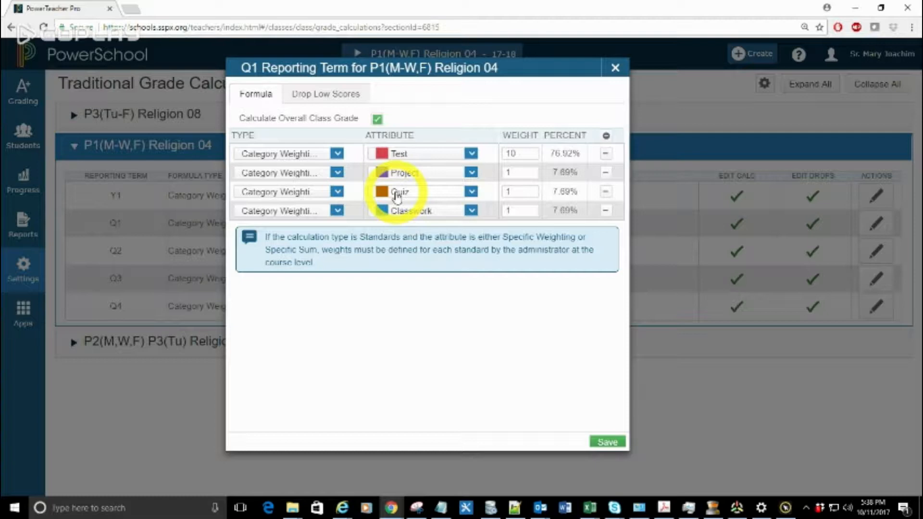
left_click(409, 172)
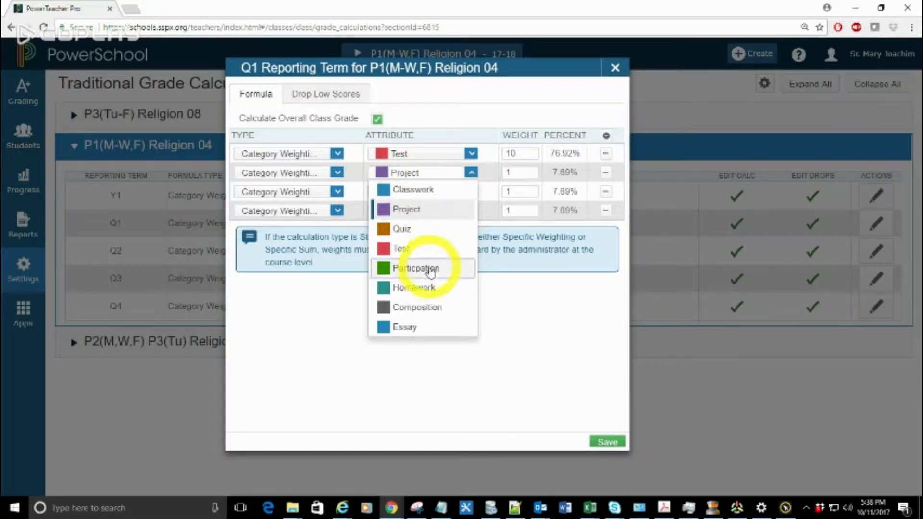
left_click(430, 270)
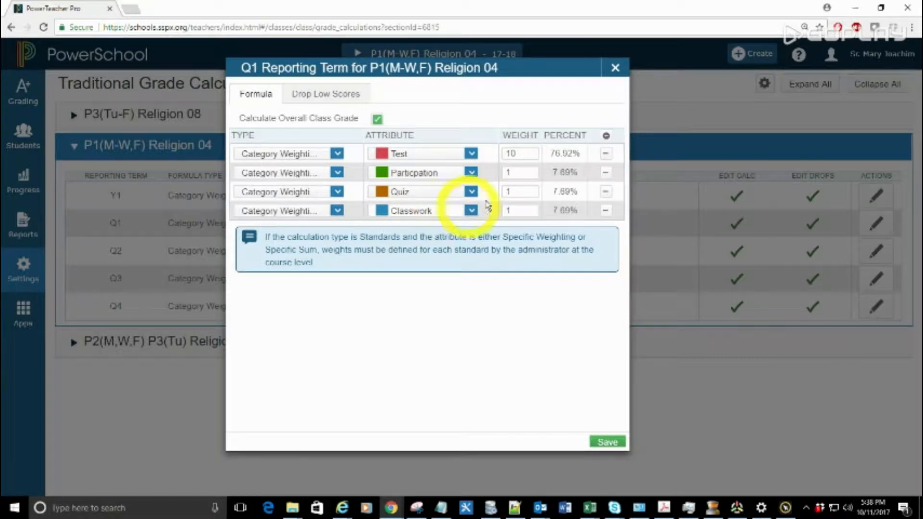
Step: Set the category weights to 40 for Test, 10 for Particpation, 25 for Quiz and 25 for Classwork
left_click_drag(516, 153, 492, 154)
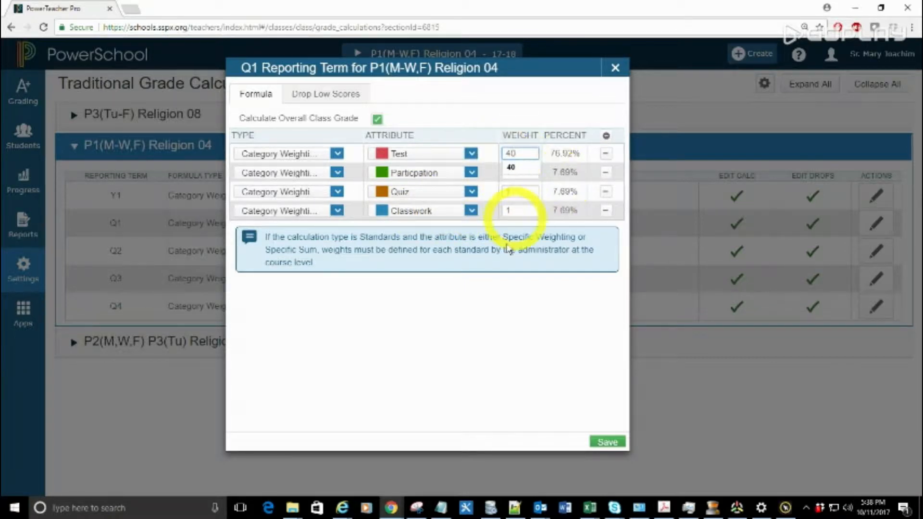
left_click(493, 317)
double_click(514, 173)
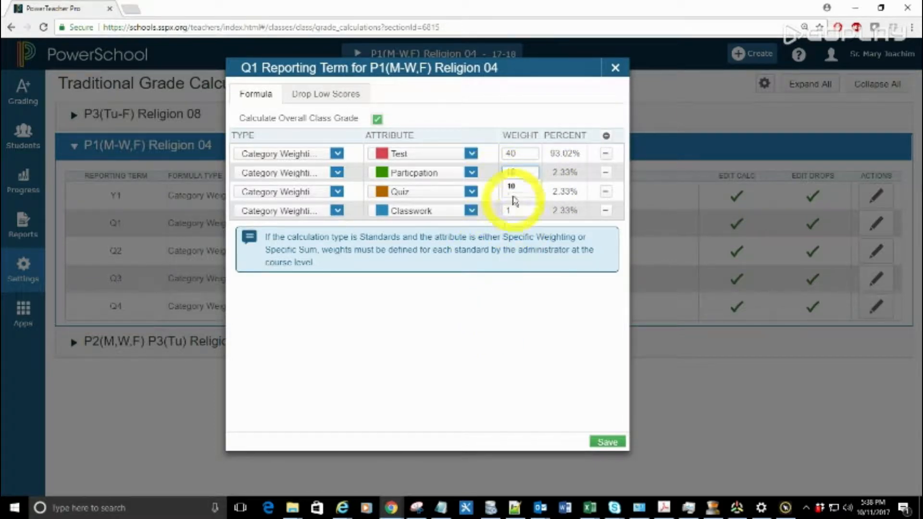
left_click(504, 294)
left_click(514, 192)
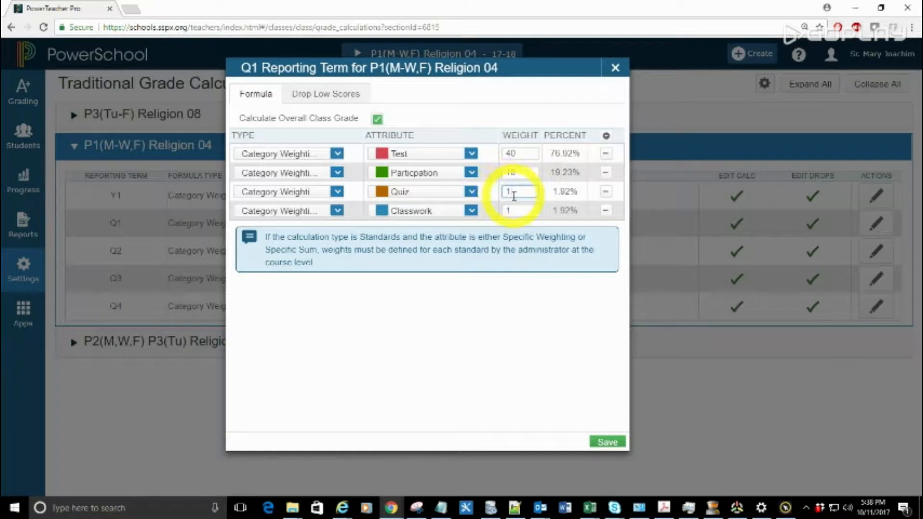
left_click_drag(513, 192, 500, 194)
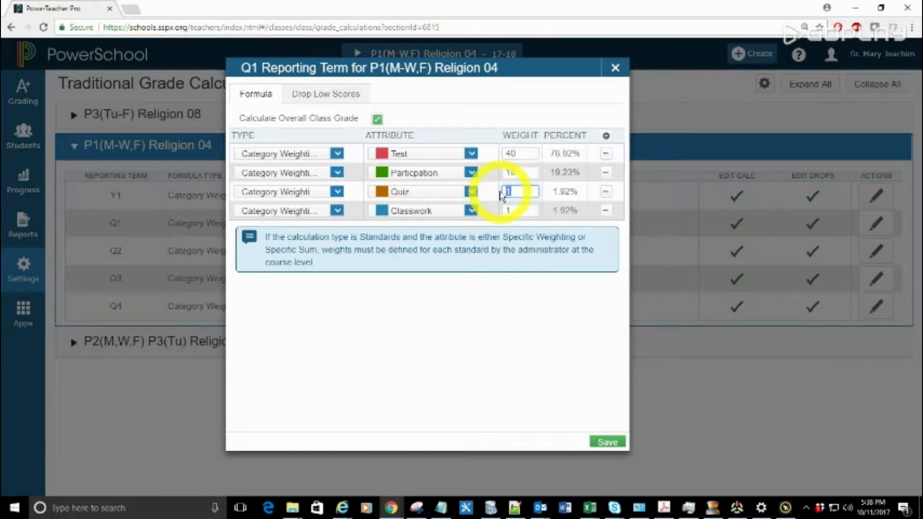
type("25")
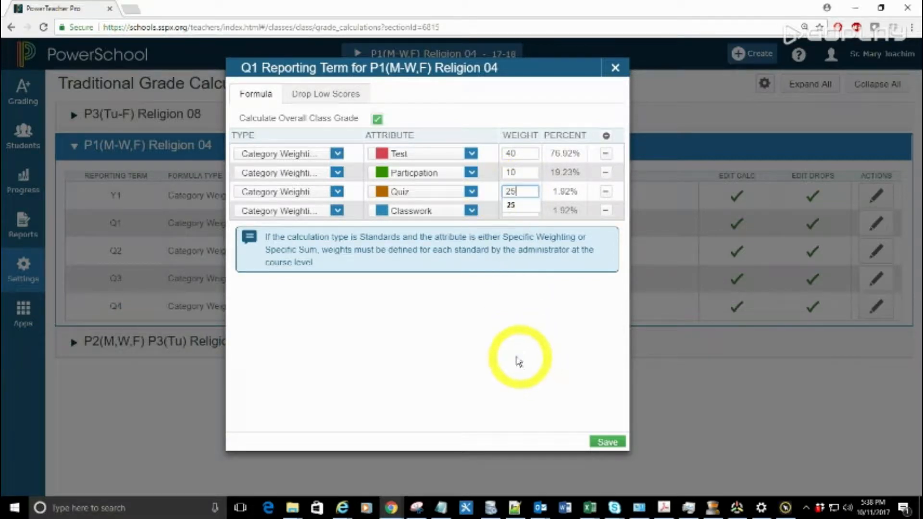
left_click(509, 367)
left_click_drag(527, 210, 467, 219)
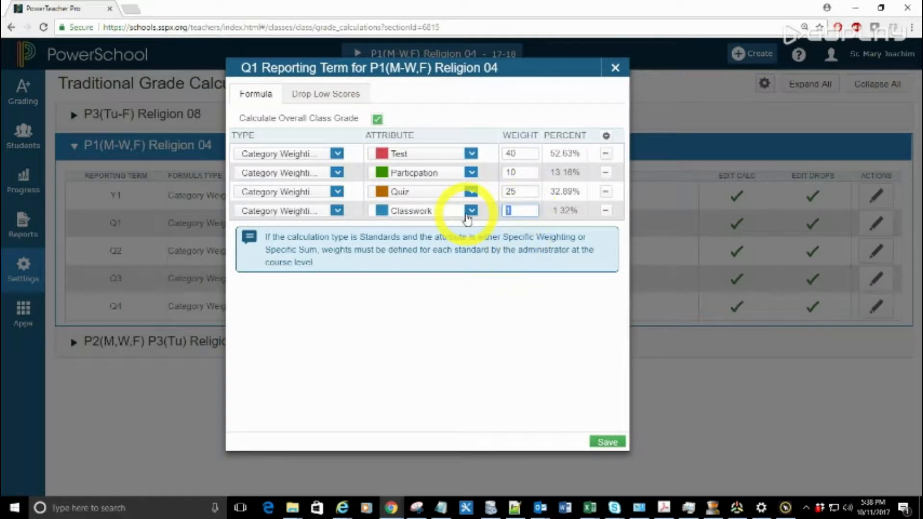
left_click(463, 313)
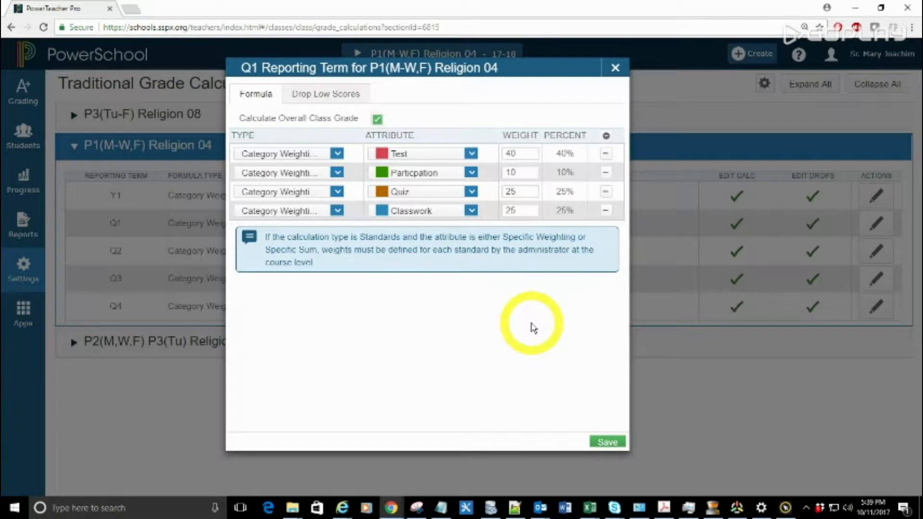
Step: Try a Classwork weight of 20 to check the percentages, and restore it to 25
left_click(519, 211)
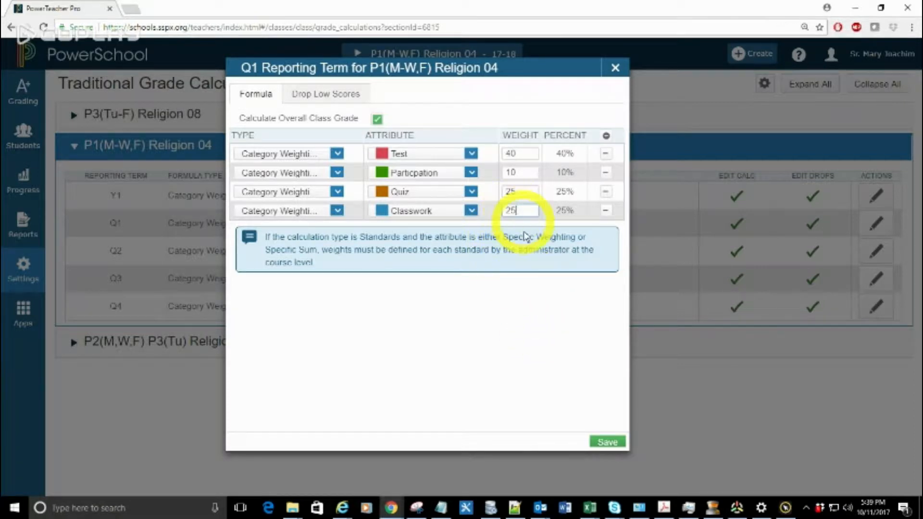
key("BackSpace")
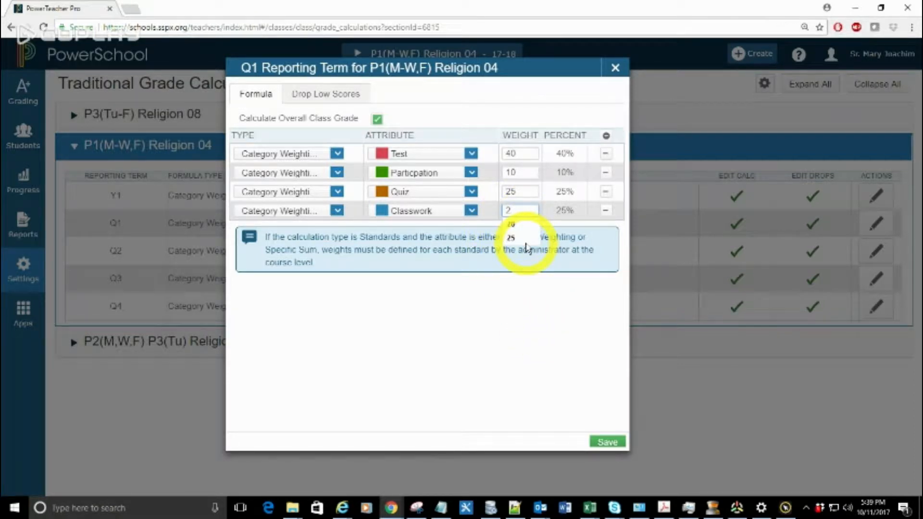
type("0")
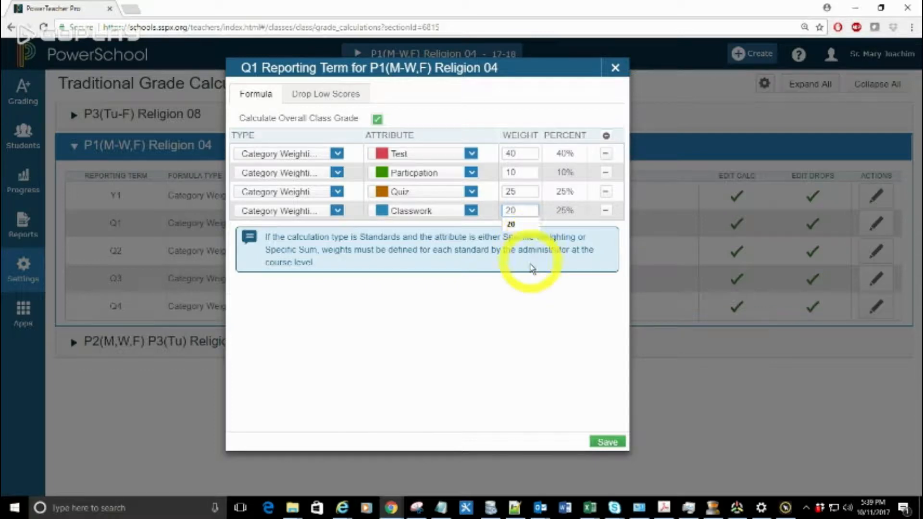
left_click(525, 288)
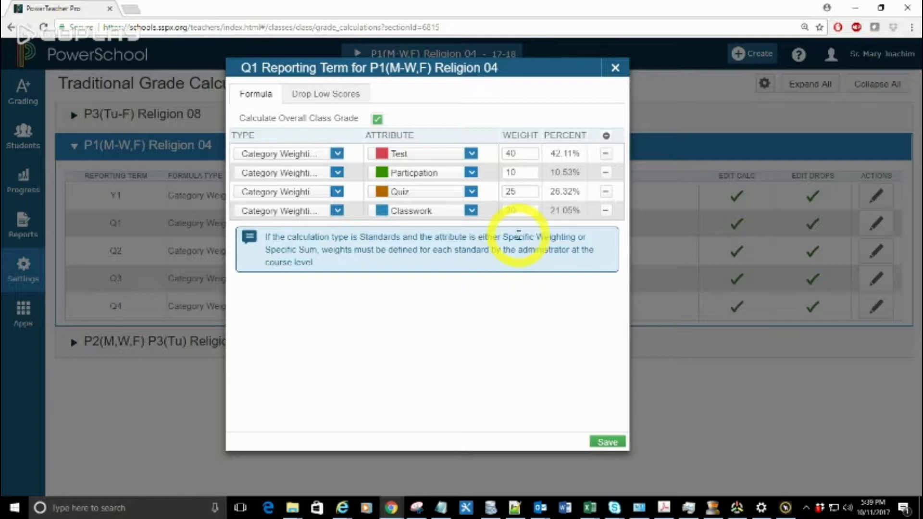
key("BackSpace")
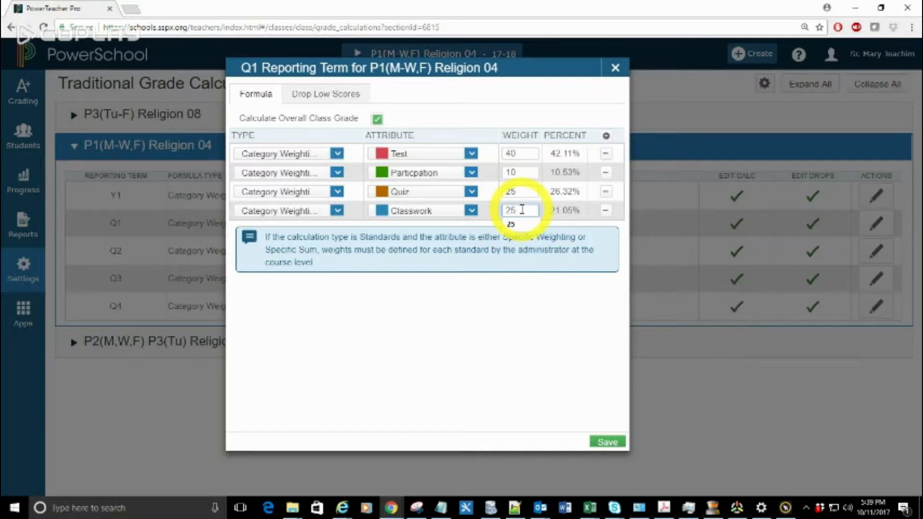
left_click(515, 342)
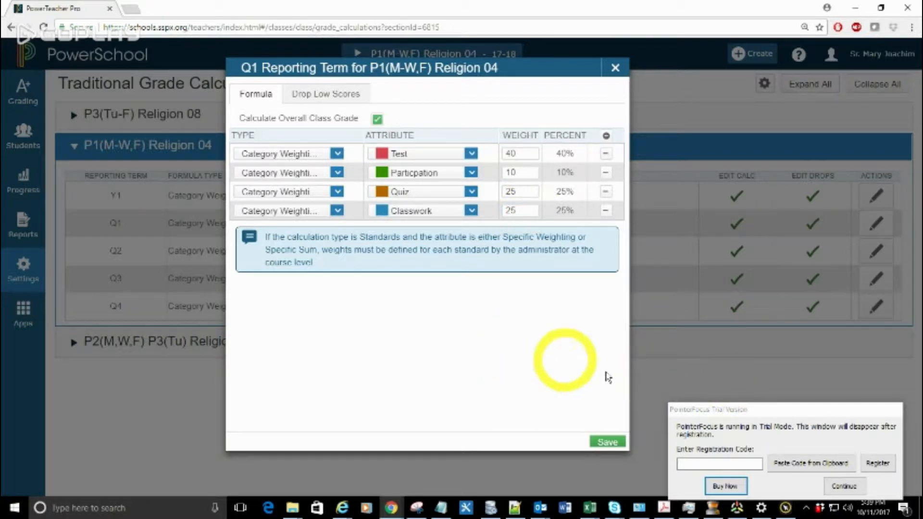
Step: Dismiss the trial-version notice, save the Q1 grade calculation and close the save notification
left_click(844, 486)
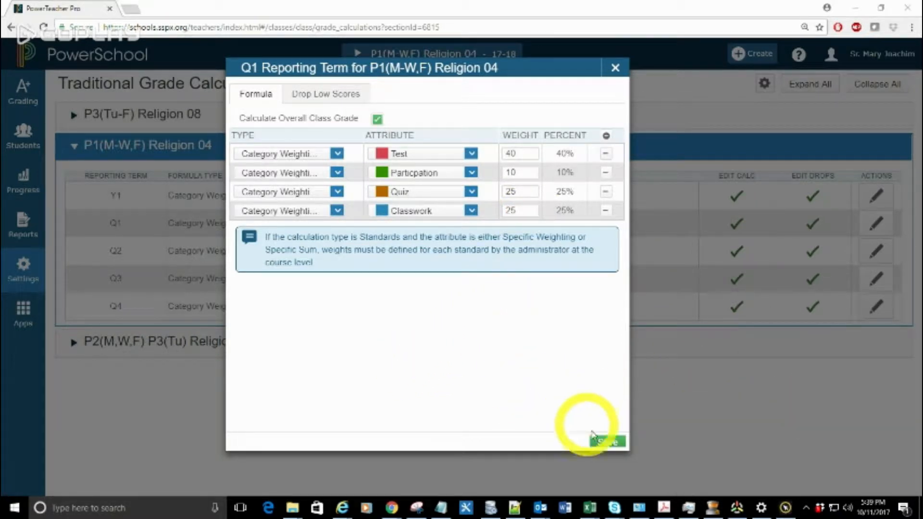
left_click(607, 443)
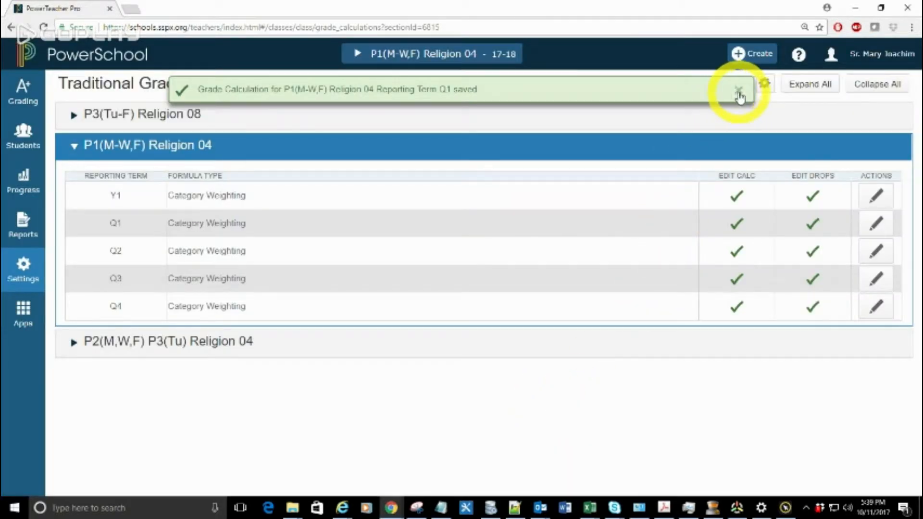
left_click(738, 92)
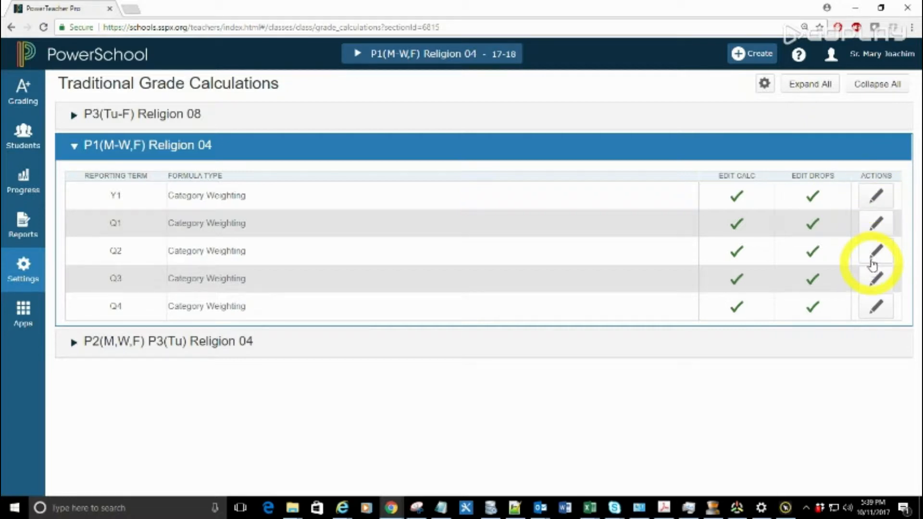
Step: Start copying traditional grade calculations within a class, using P1(M-W,F) Religion 04 and its Q1 reporting term as the source
left_click(764, 84)
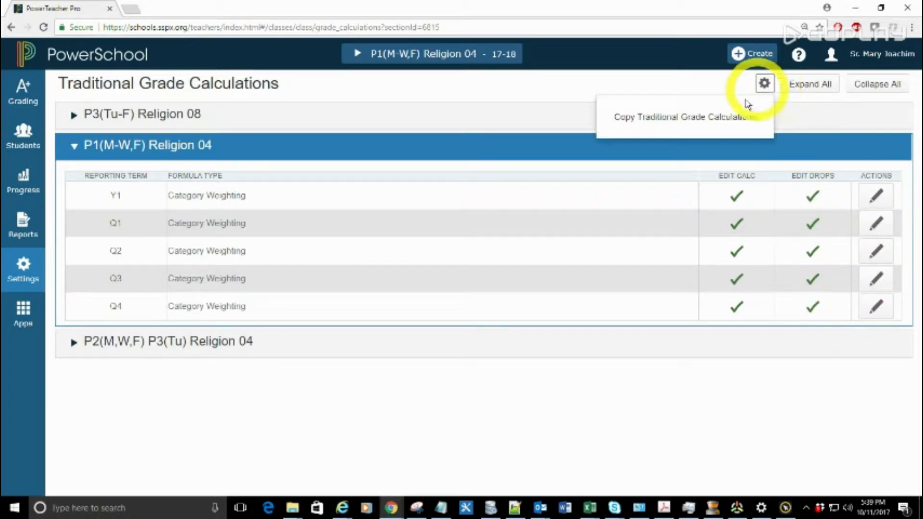
left_click(650, 120)
left_click(443, 89)
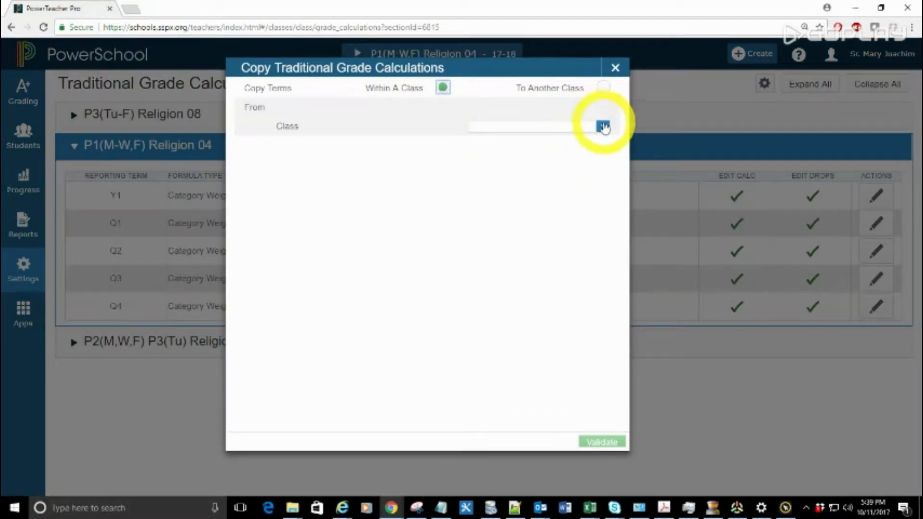
left_click(602, 127)
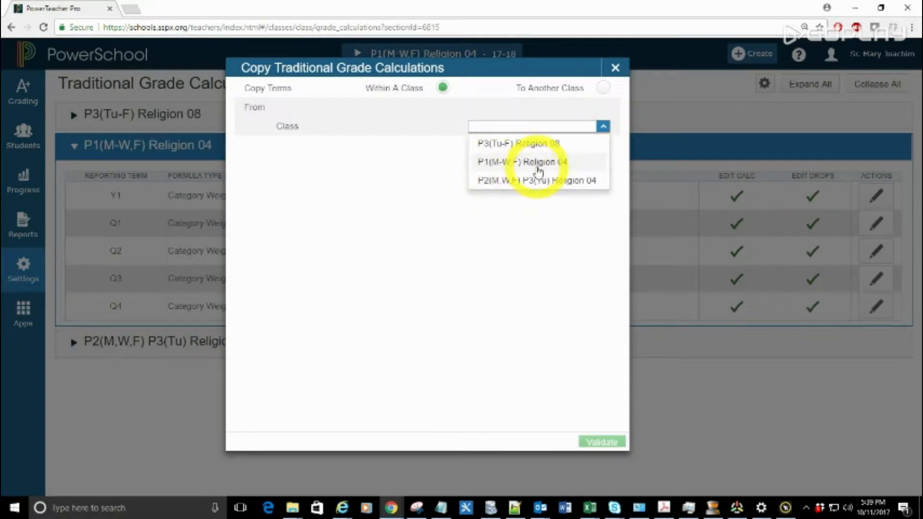
left_click(535, 164)
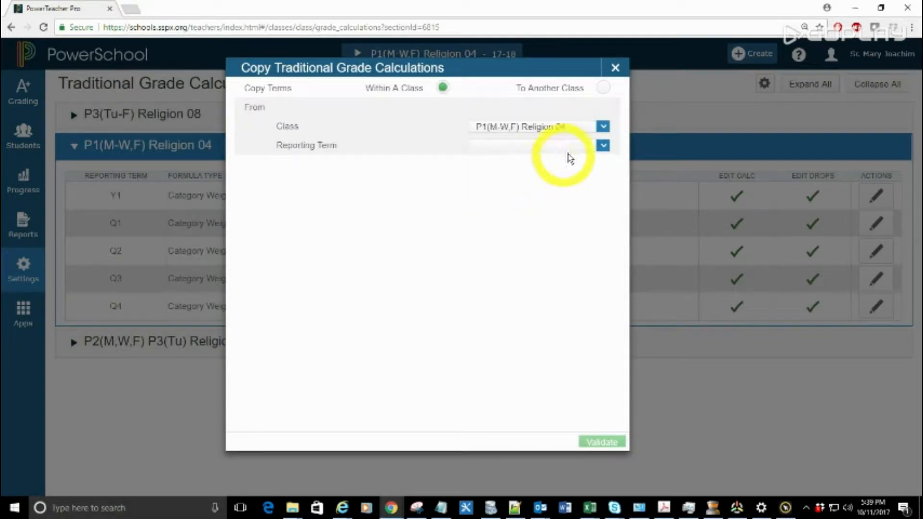
left_click(602, 146)
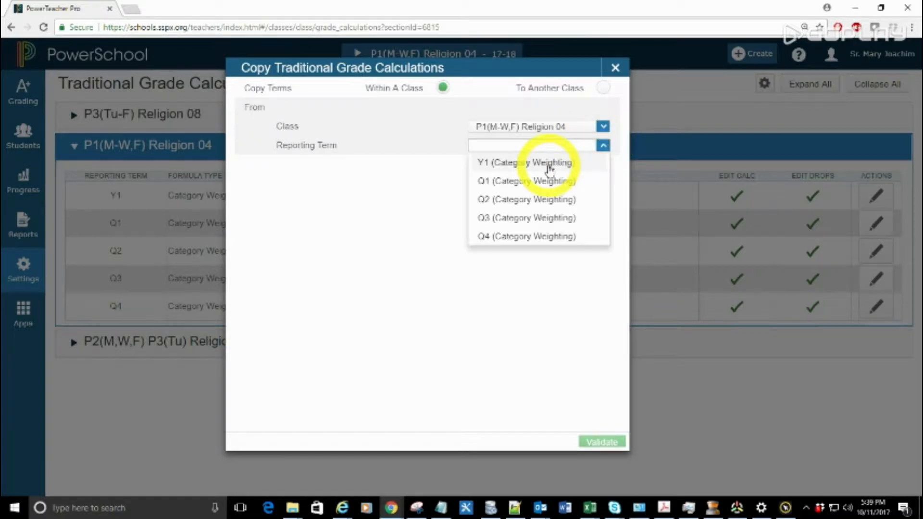
left_click(539, 182)
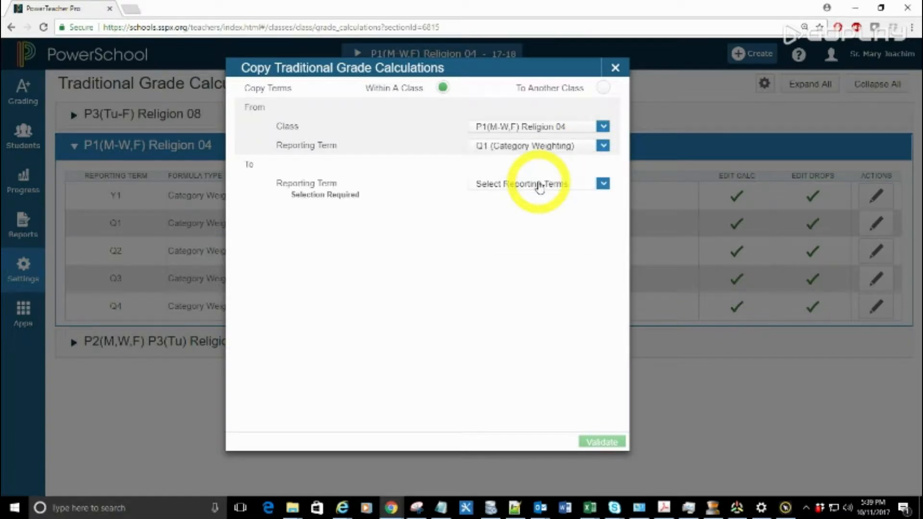
Step: Select Y1, Q2, Q3 and Q4 as the target reporting terms and validate the copy
left_click(539, 185)
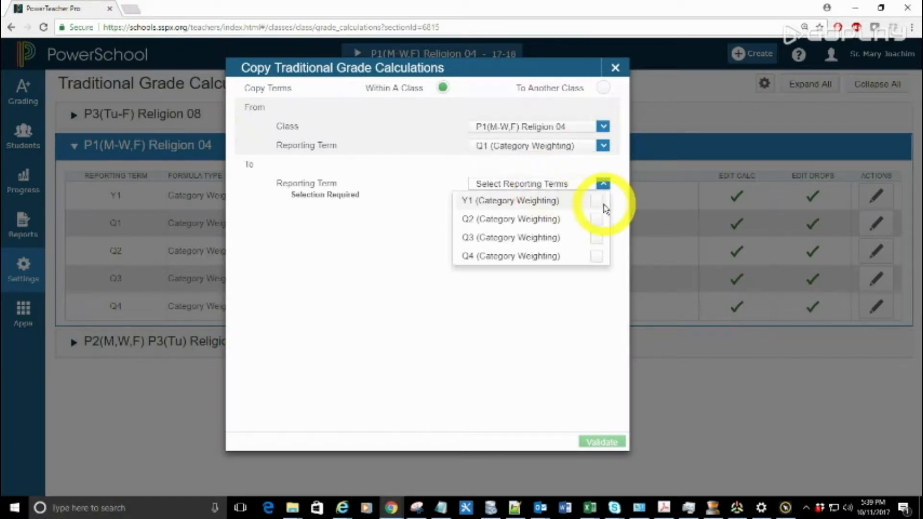
left_click(596, 200)
left_click(597, 220)
left_click(597, 237)
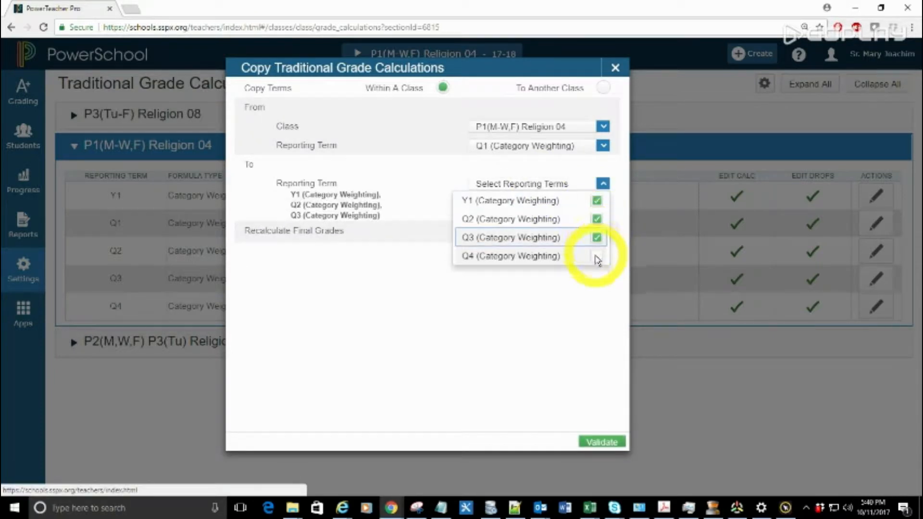
left_click(596, 255)
left_click(603, 442)
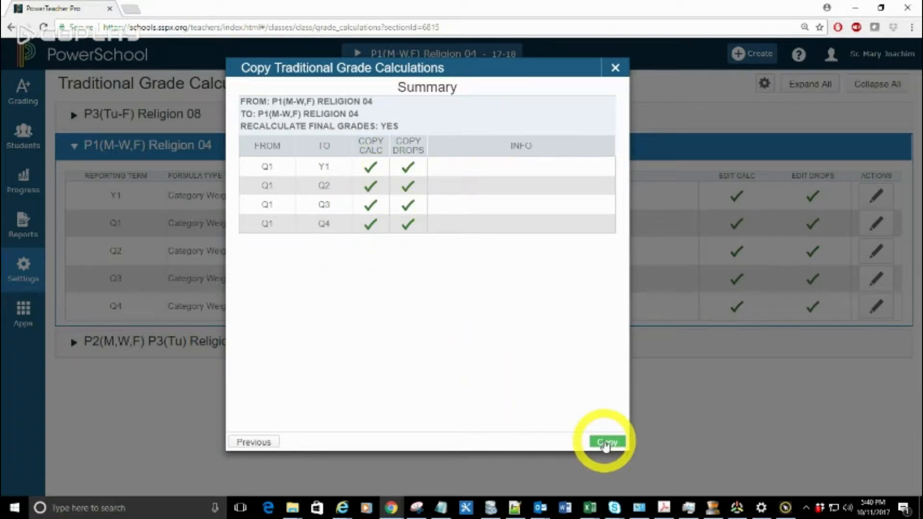
Step: Carry out the copy and check the Q1 grade calculation of P1(M-W,F) Religion 04
left_click(606, 442)
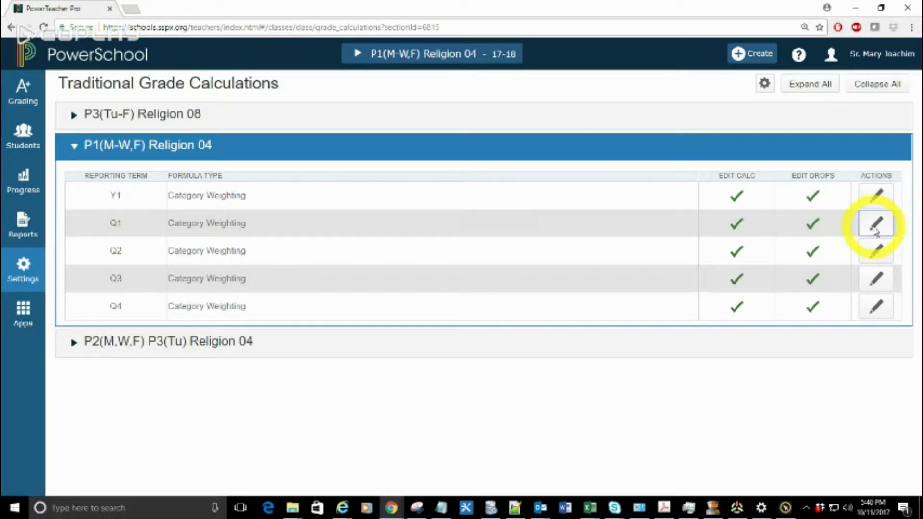
left_click(874, 224)
left_click(615, 68)
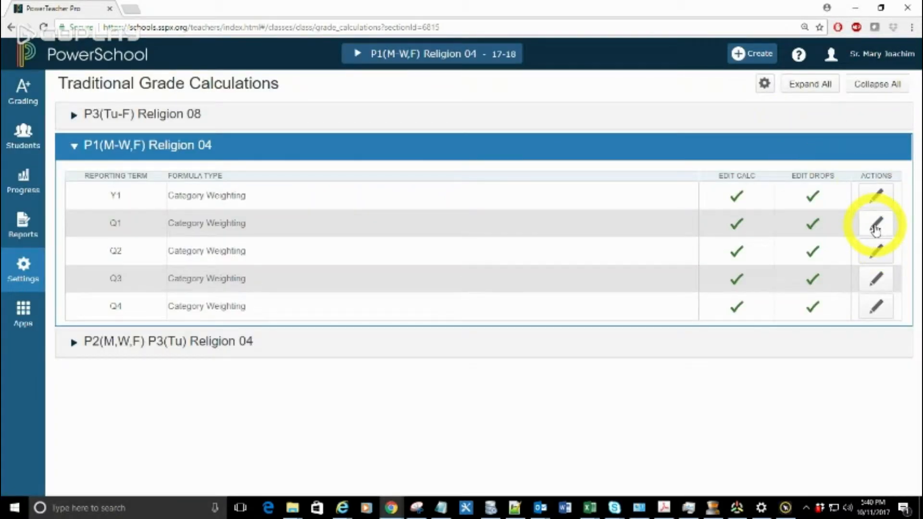
Step: Start copying grade calculations to another class, with P1(M-W,F) Religion 04 in Quarter 1 as the source
left_click(764, 89)
left_click(663, 118)
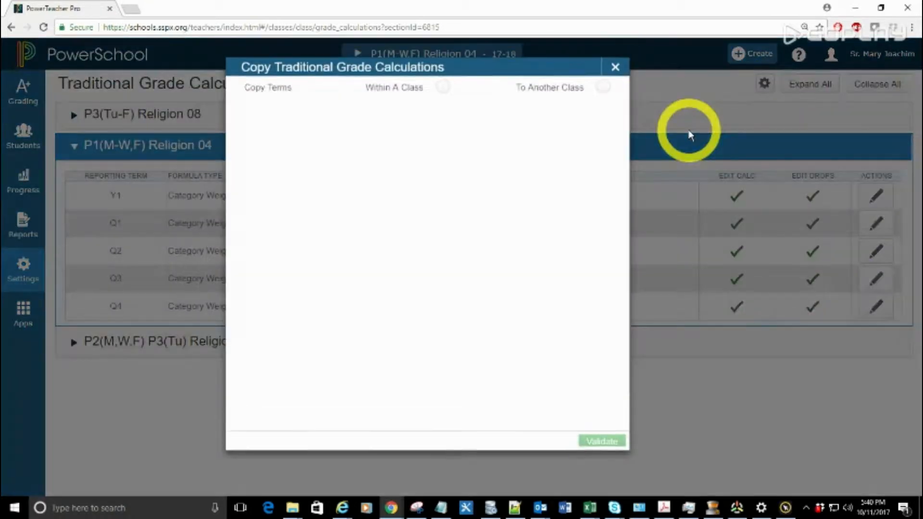
left_click(602, 87)
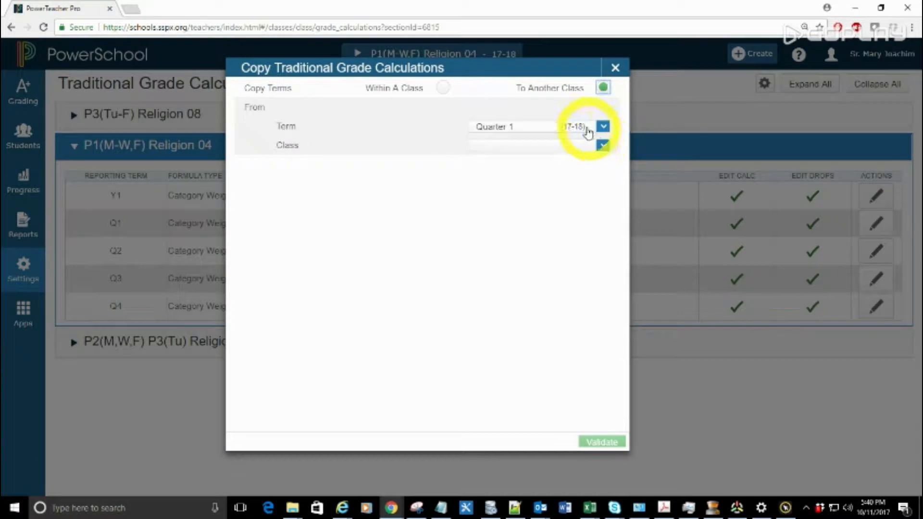
left_click(499, 147)
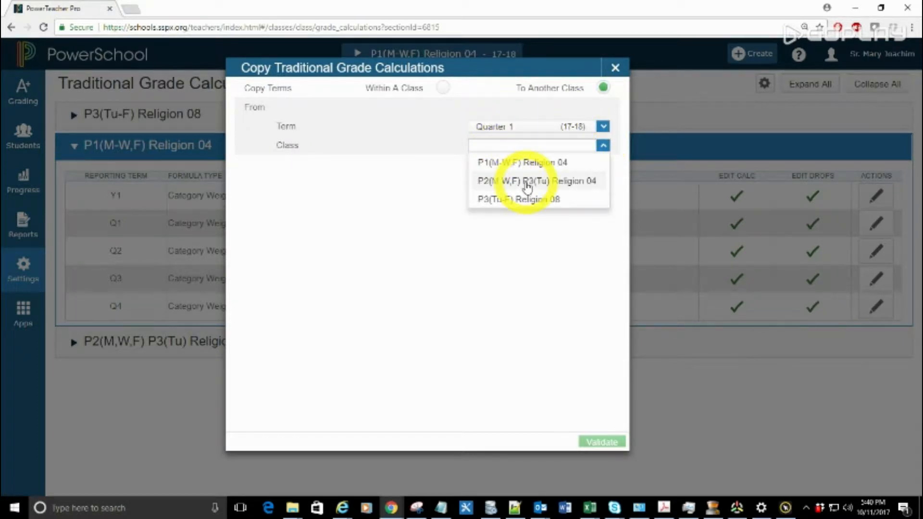
left_click(502, 163)
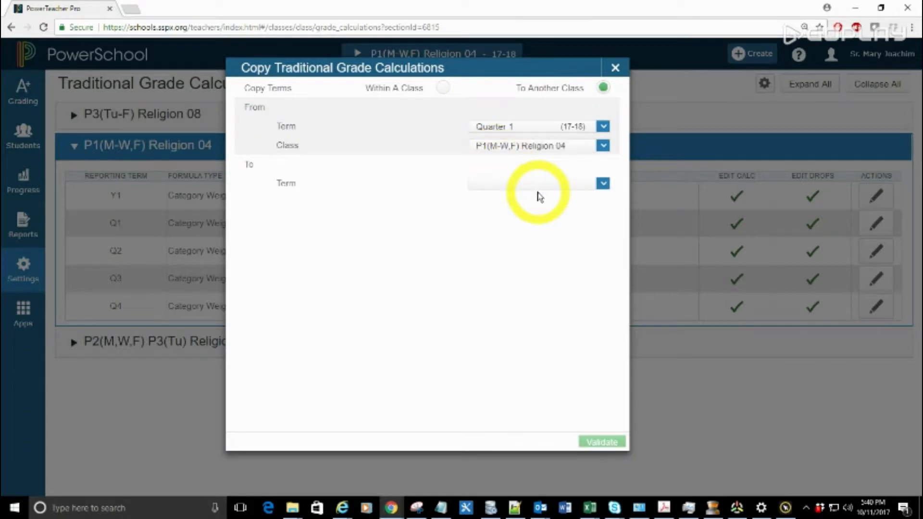
Step: Set the target to Quarter 1 and class P2(M,W,F) P3(Tu) Religion 04, then validate and carry out the copy
left_click(540, 194)
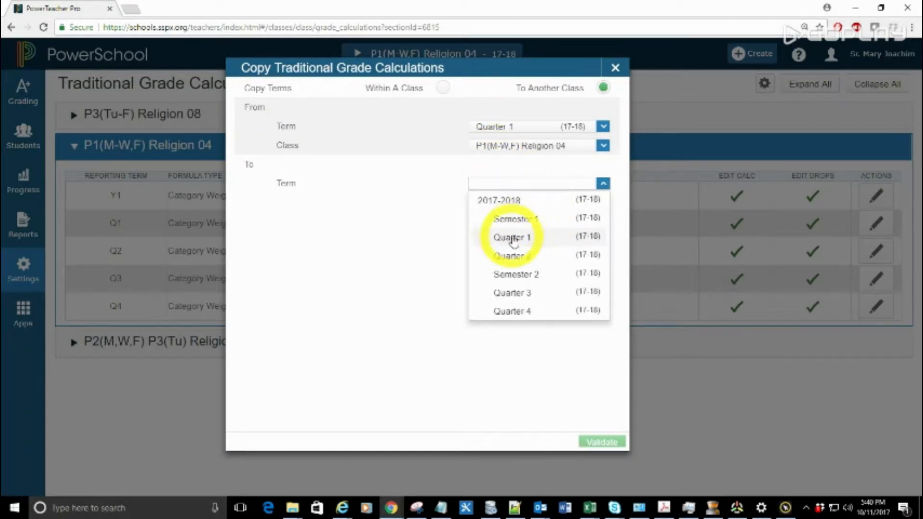
left_click(527, 243)
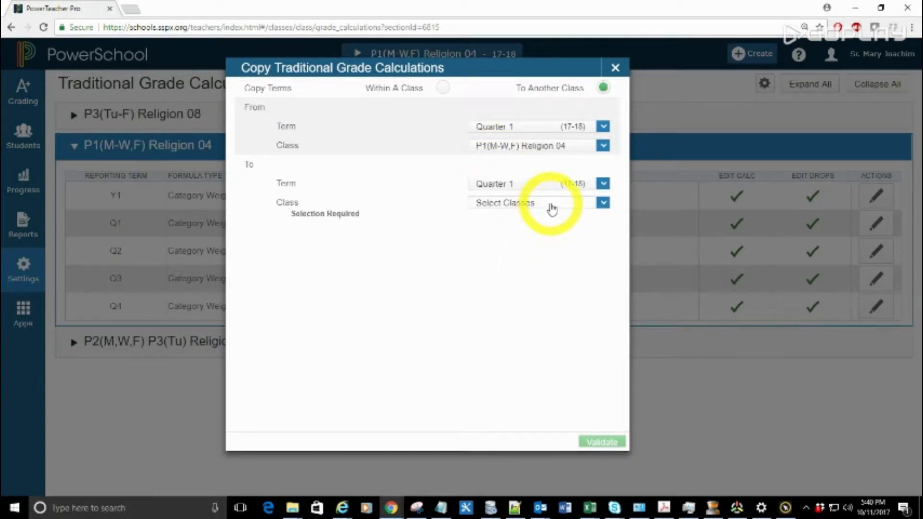
left_click(551, 208)
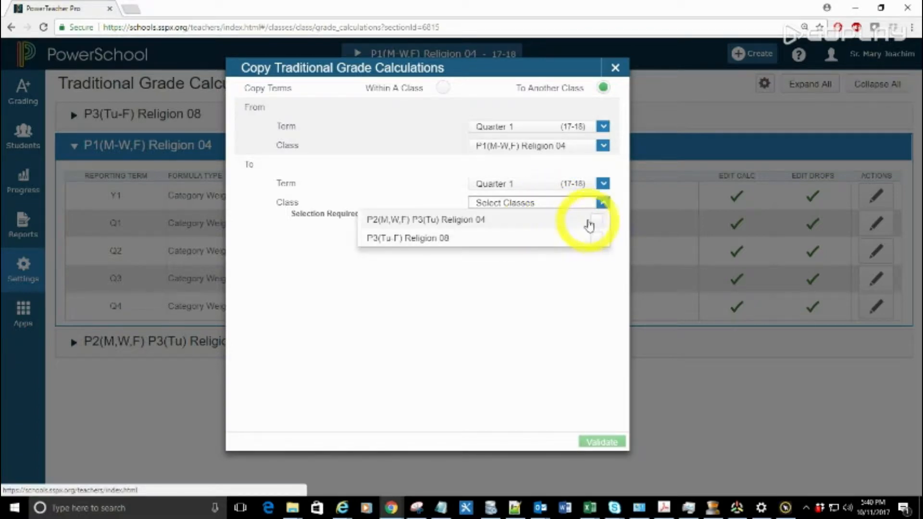
left_click(594, 223)
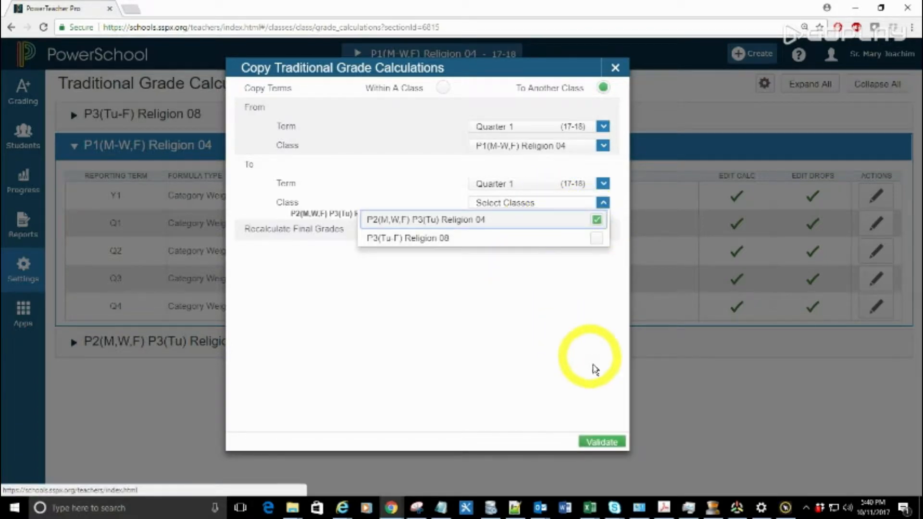
left_click(608, 442)
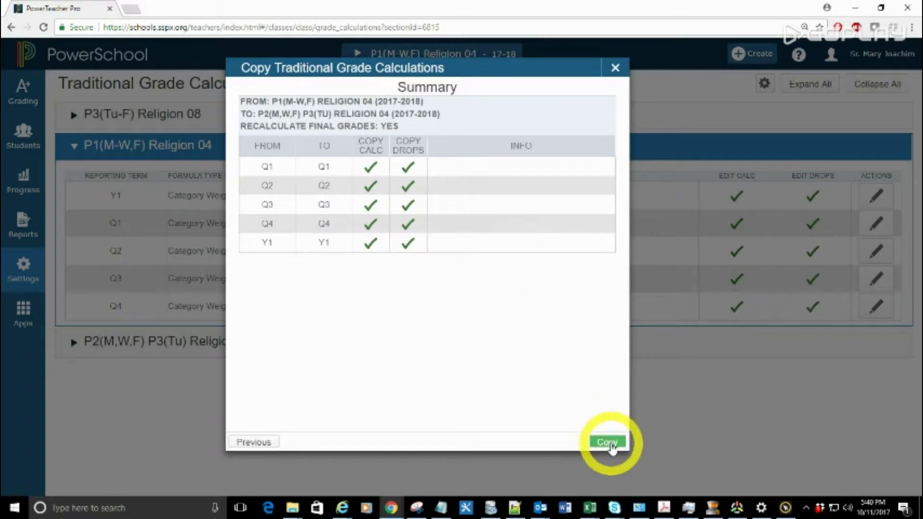
left_click(607, 442)
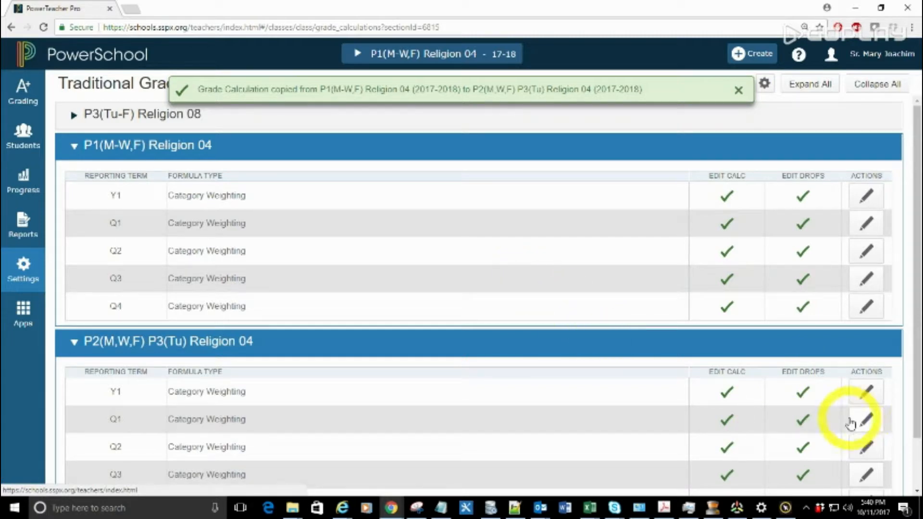
Step: Review the Q1, Y1, Q2 and Q4 category weights of P2(M,W,F) P3(Tu) Religion 04
left_click(866, 420)
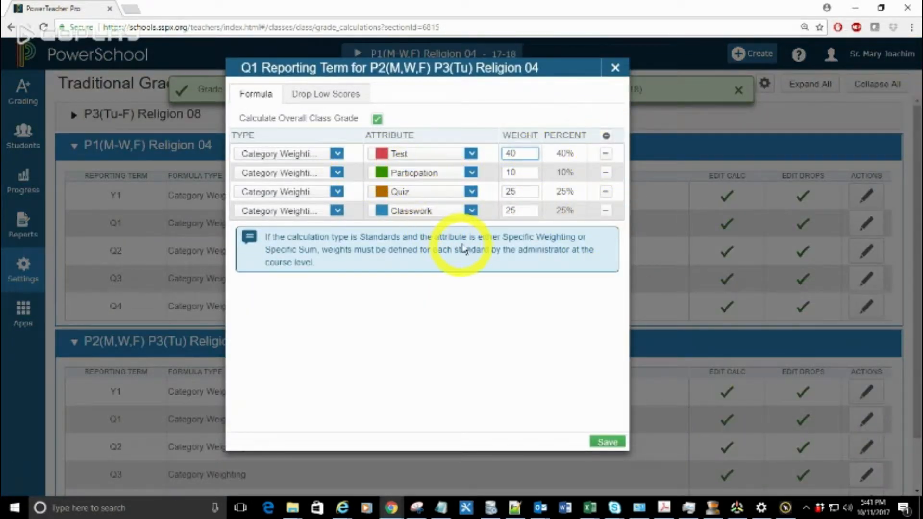
left_click(708, 378)
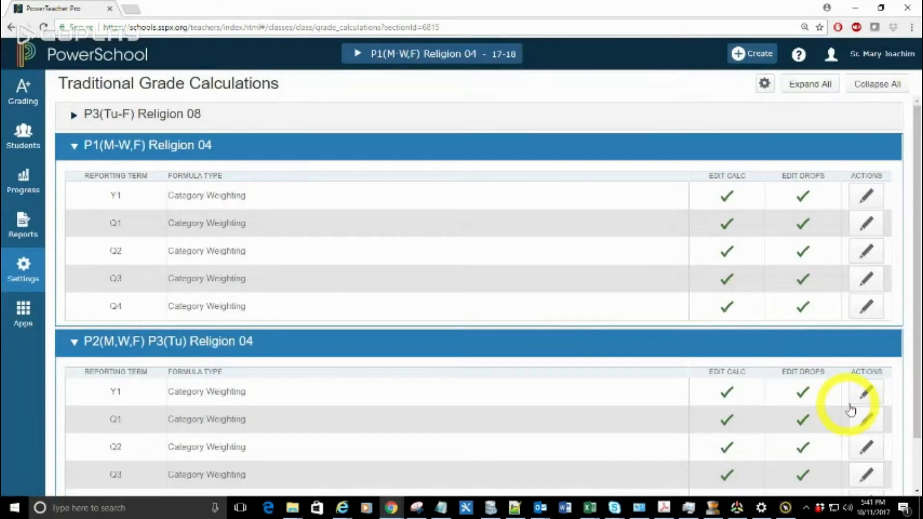
scroll(577, 293, "down", 1)
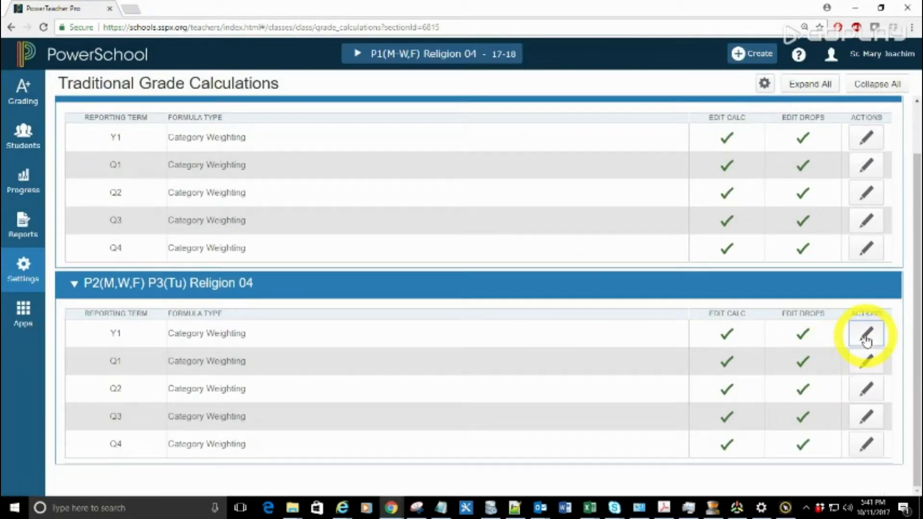
left_click(865, 334)
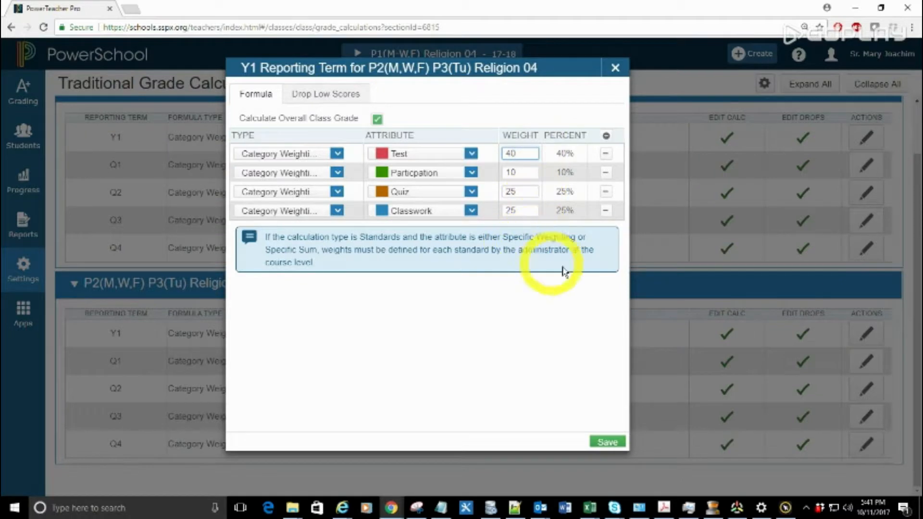
left_click(906, 404)
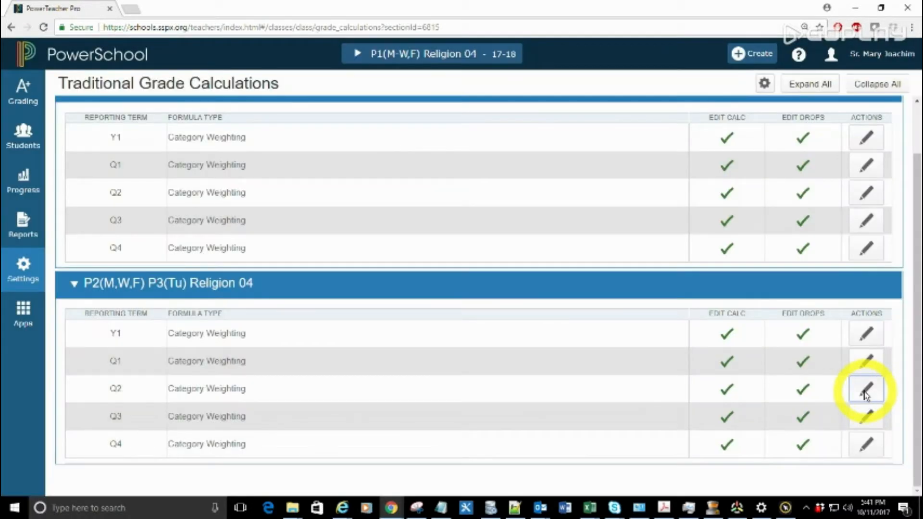
left_click(865, 390)
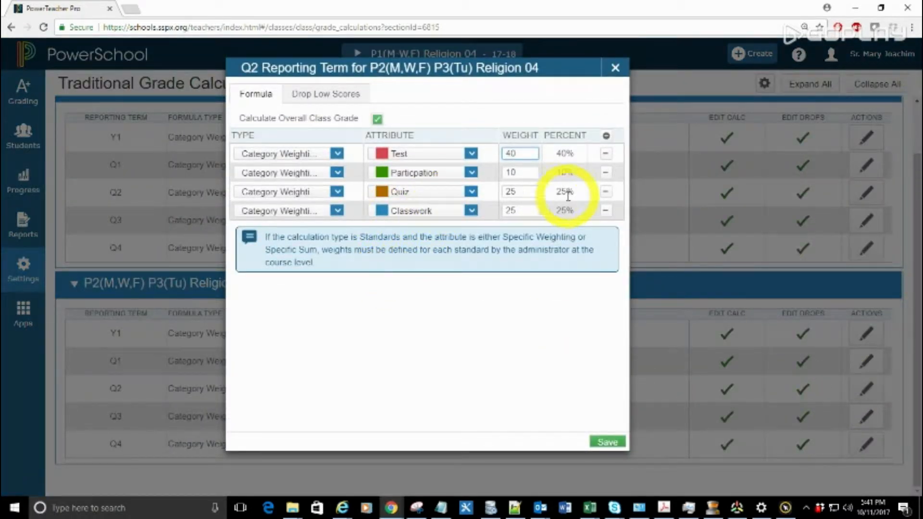
left_click(867, 439)
left_click(865, 447)
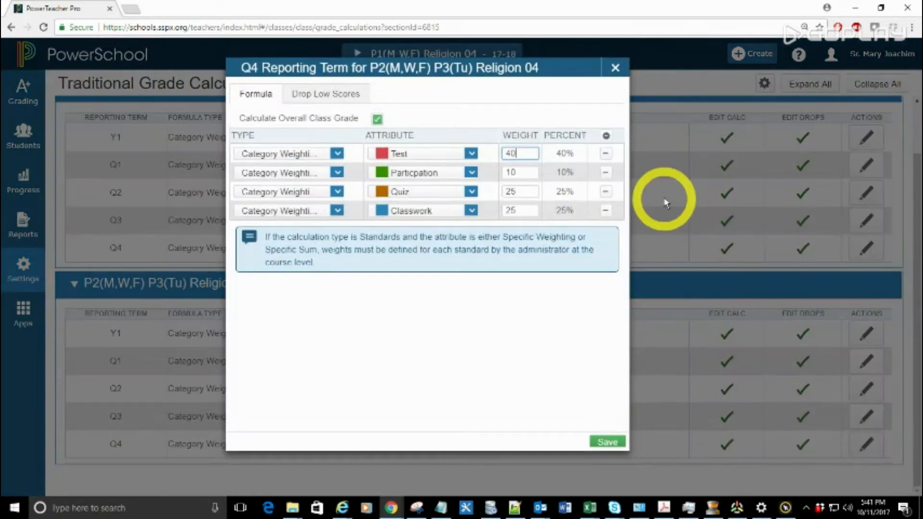
left_click(692, 294)
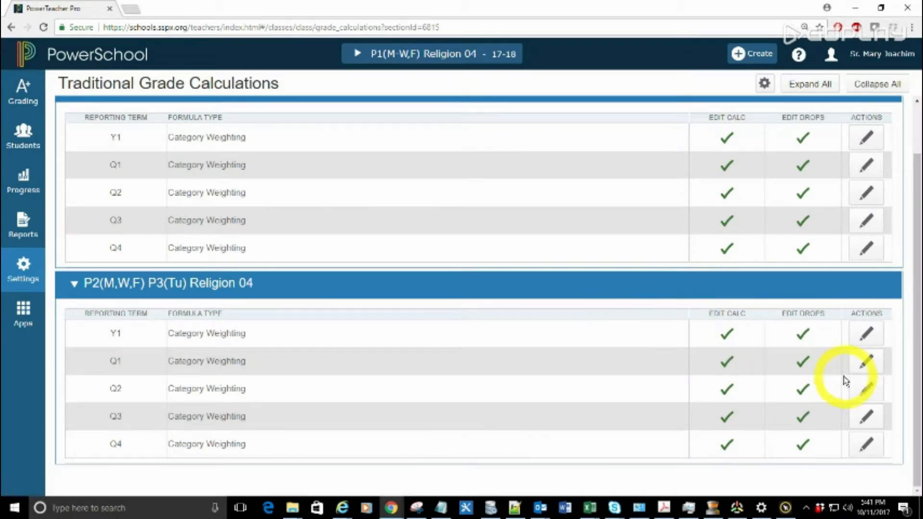
Step: Review the Y1 and Q3 category weights of P1(M-W,F) Religion 04
left_click(864, 138)
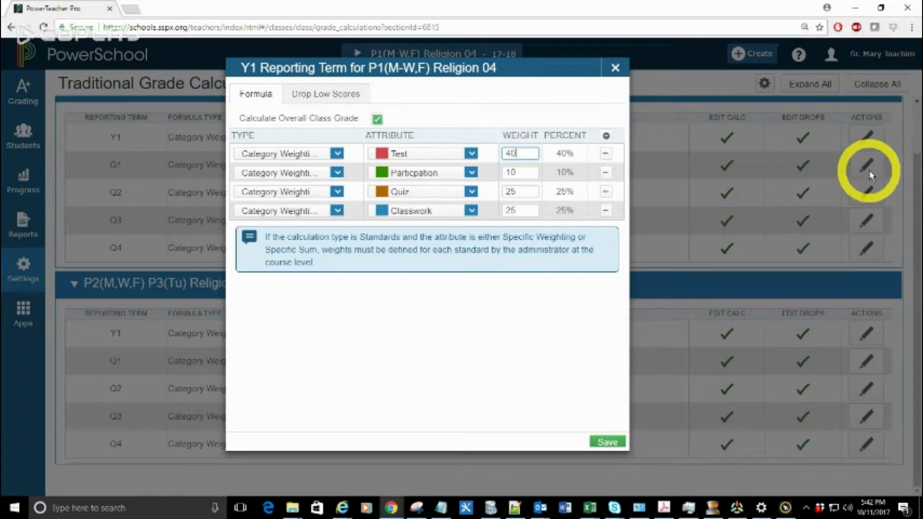
left_click(864, 201)
left_click(865, 221)
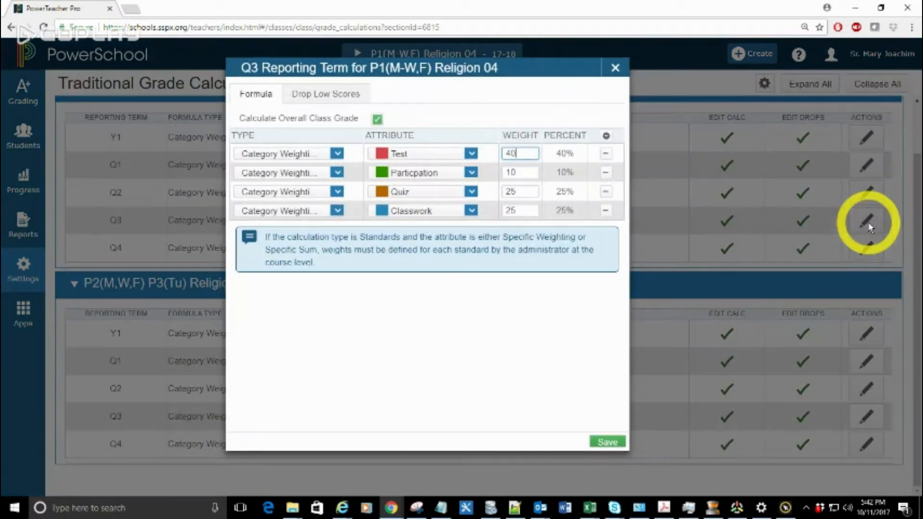
left_click(667, 227)
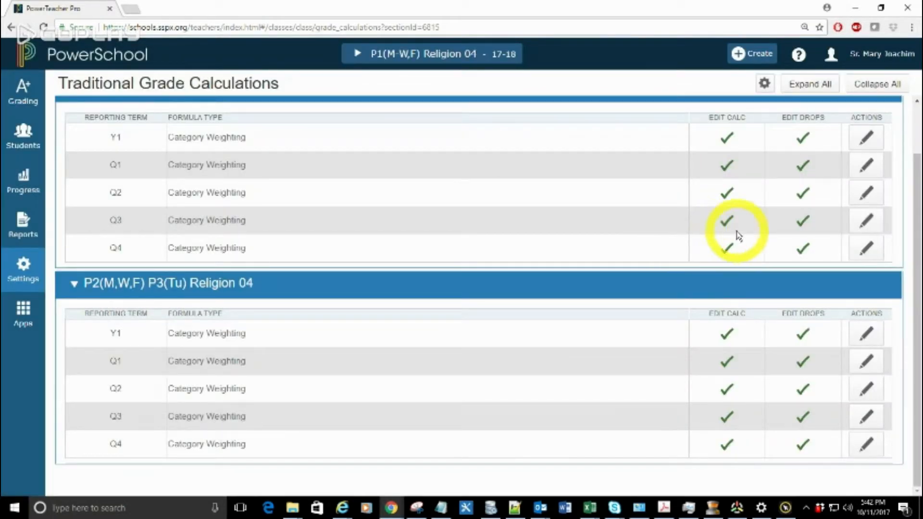
Step: Open the list of assignment categories
scroll(139, 250, "up", 2)
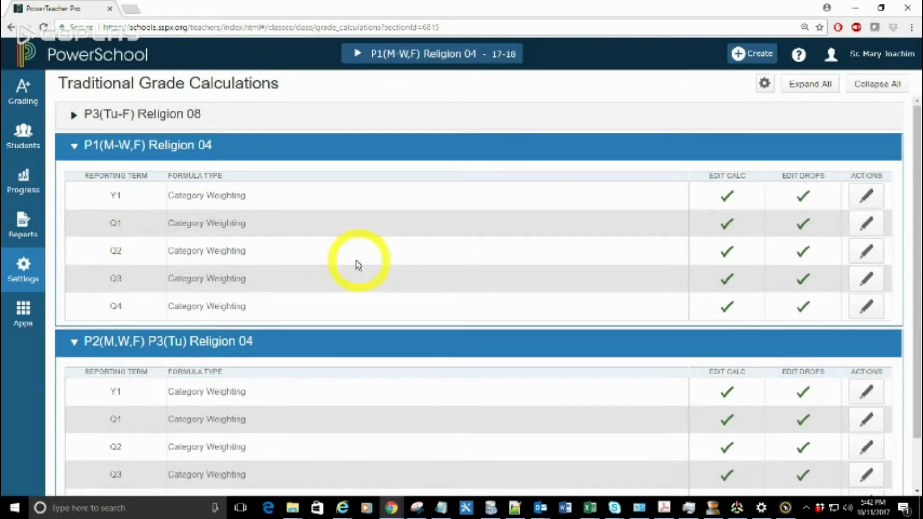
left_click(26, 105)
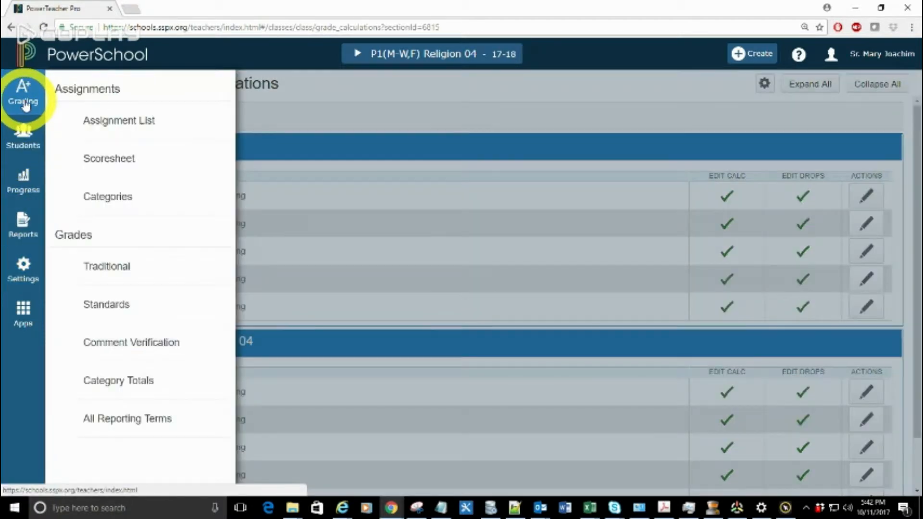
left_click(120, 201)
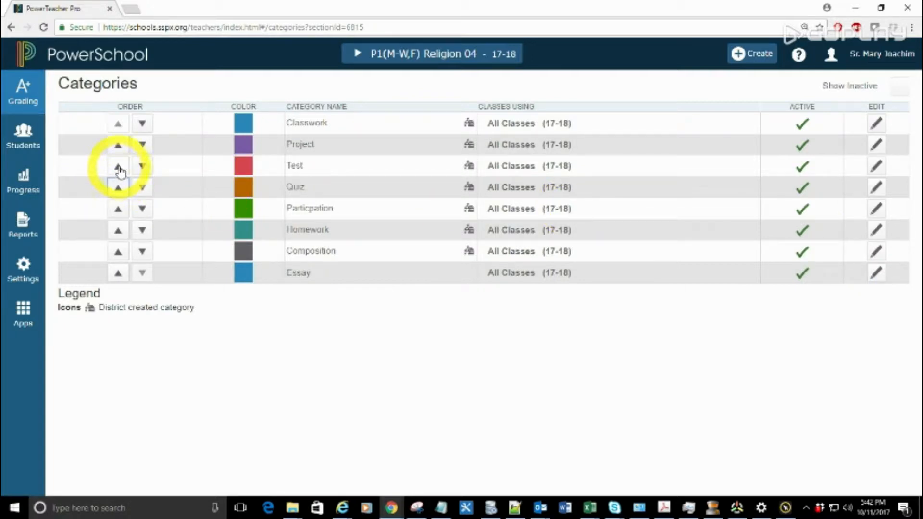
Step: Reorder the categories so that Test, Quiz, Particpation and Composition come first, in that order
left_click(119, 166)
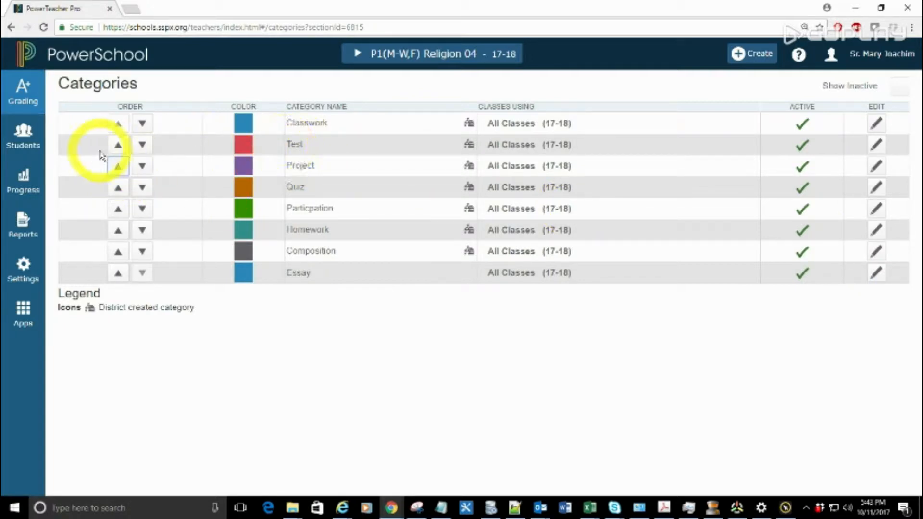
left_click(118, 147)
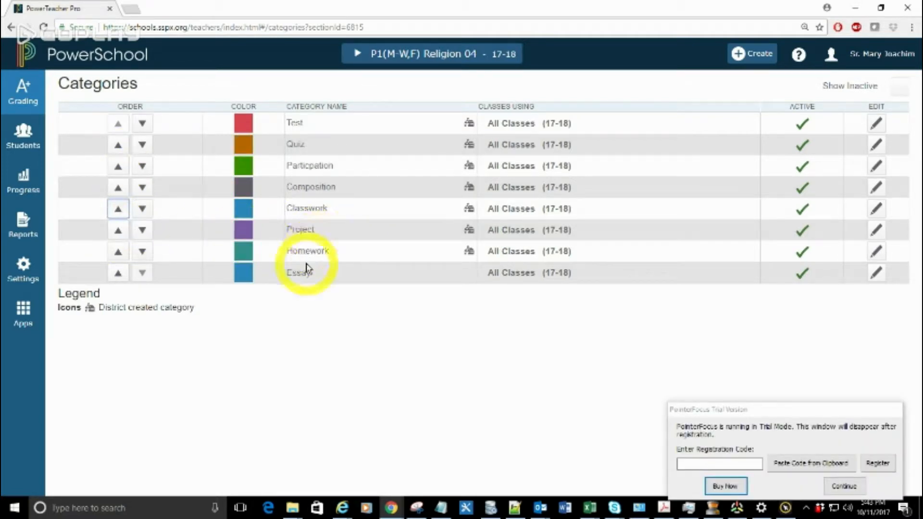
Step: Make the Project, Essay and Homework categories inactive, saving each one
left_click(873, 235)
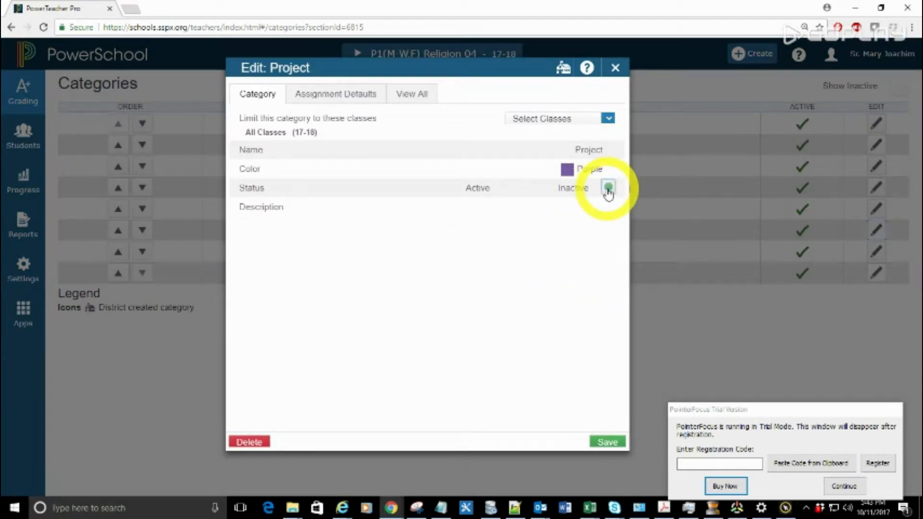
left_click(606, 441)
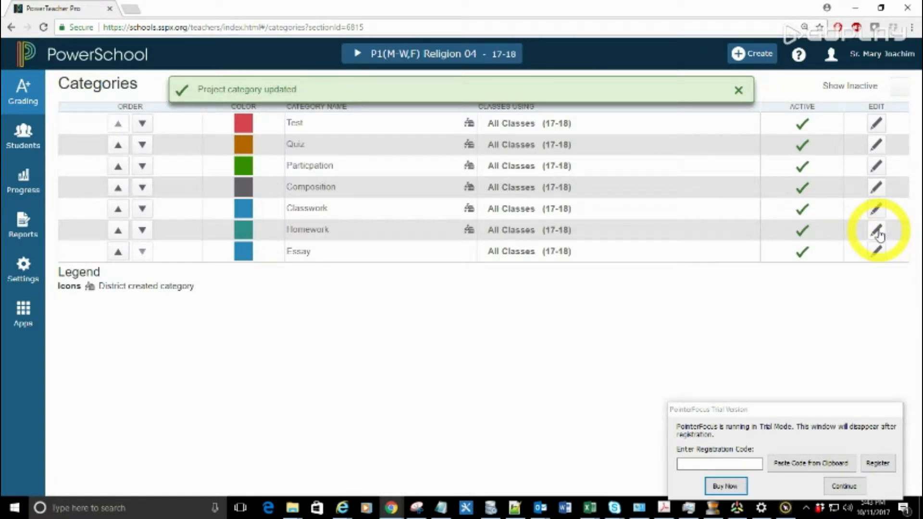
left_click(875, 251)
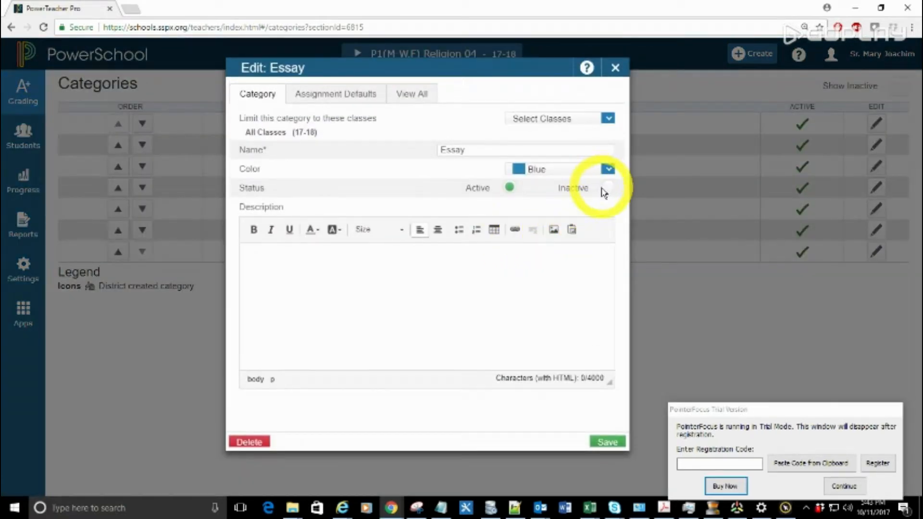
left_click(606, 188)
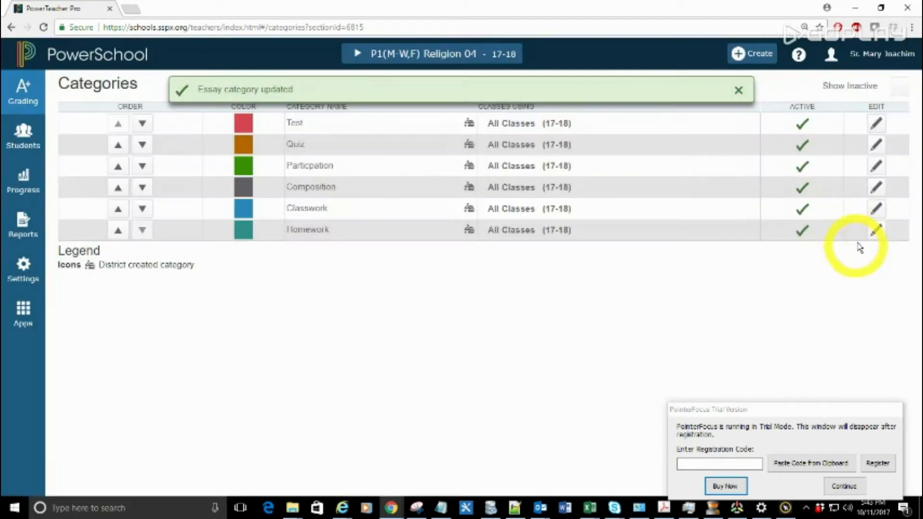
left_click(875, 230)
left_click(609, 188)
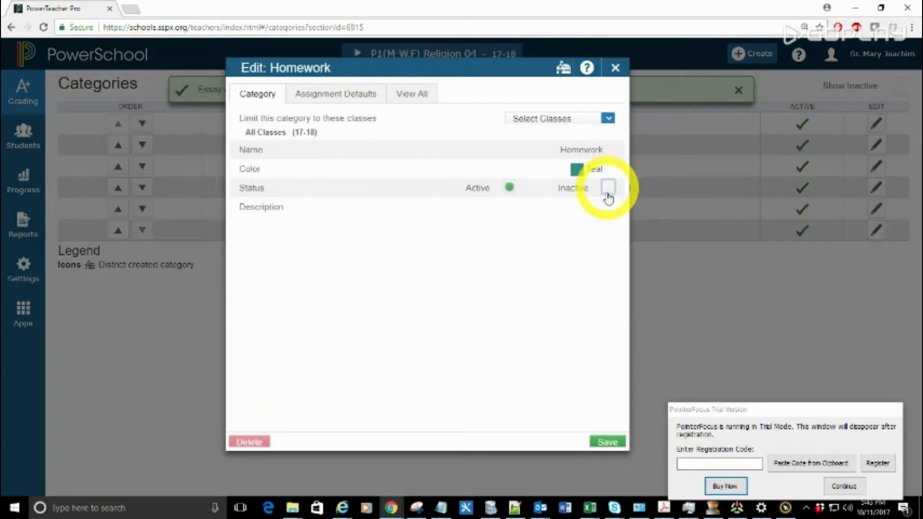
left_click(607, 441)
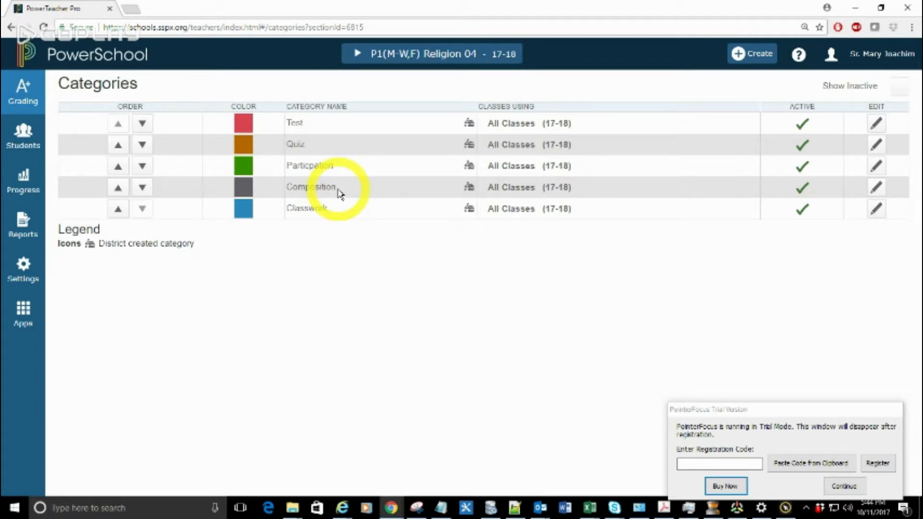
Step: Limit the Composition category to the class P3(Tu-F) Religion 08 and save it
left_click(875, 189)
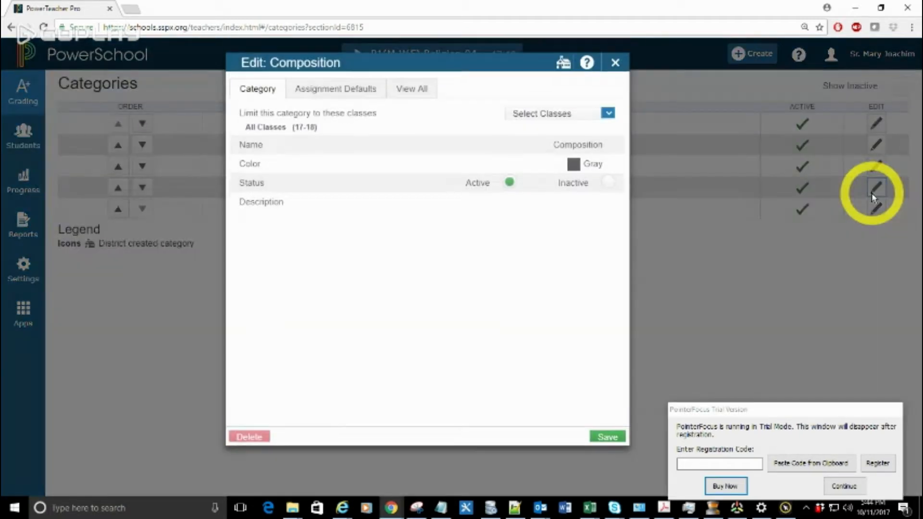
left_click(568, 126)
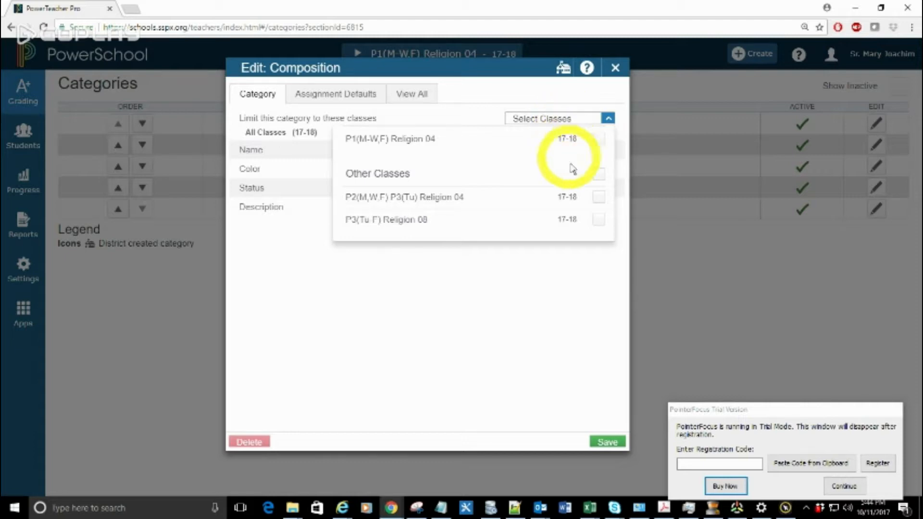
left_click(599, 221)
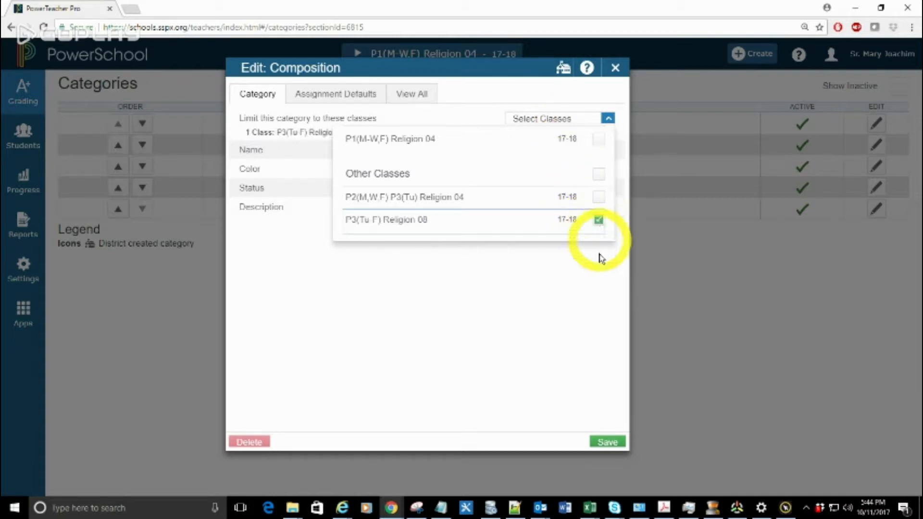
left_click(582, 313)
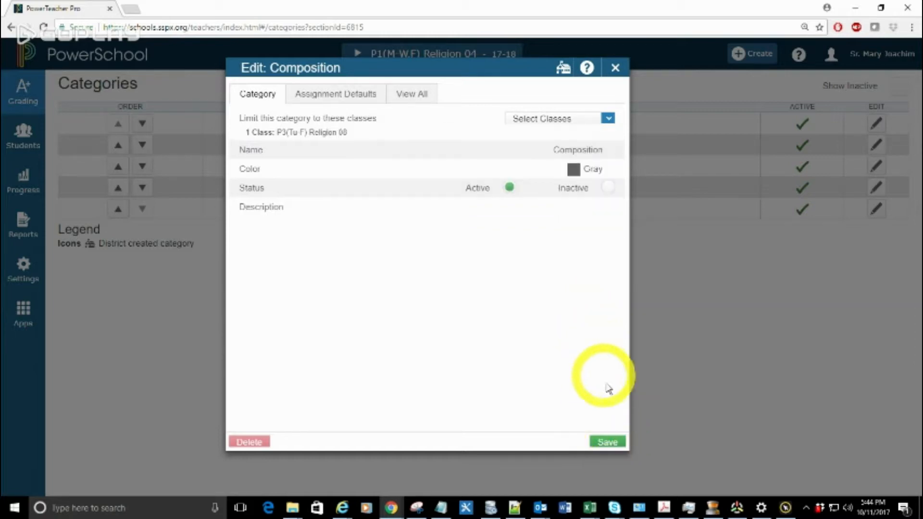
left_click(606, 443)
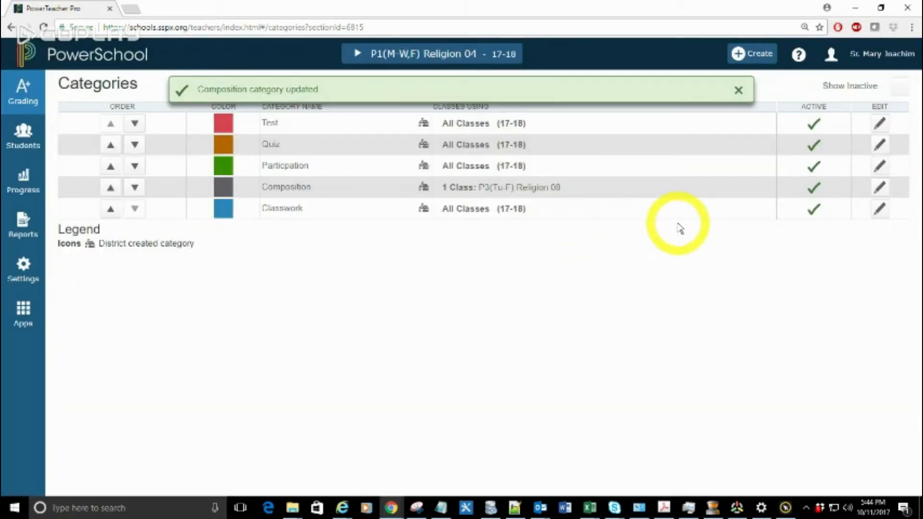
Step: Limit the Classwork category to P1(M-W,F) Religion 04 and P2(M,W,F) P3(Tu) Religion 04, and save it
left_click(879, 210)
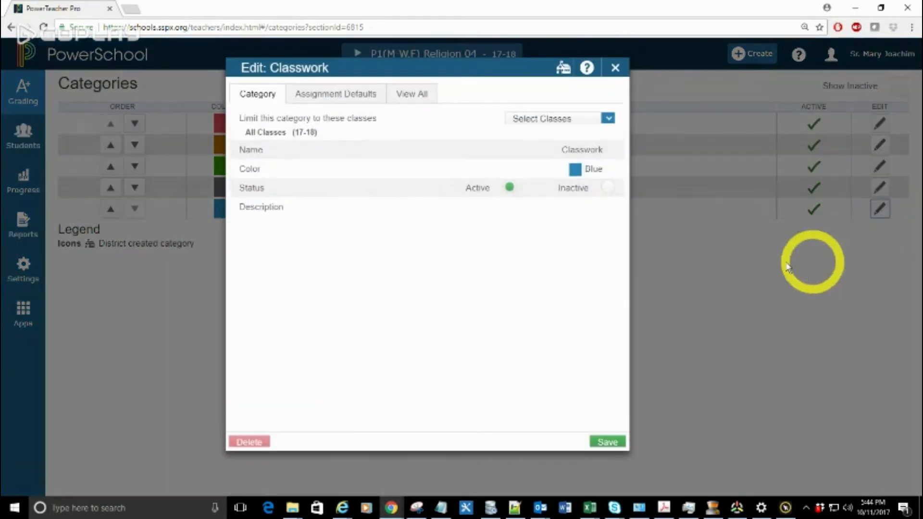
left_click(606, 119)
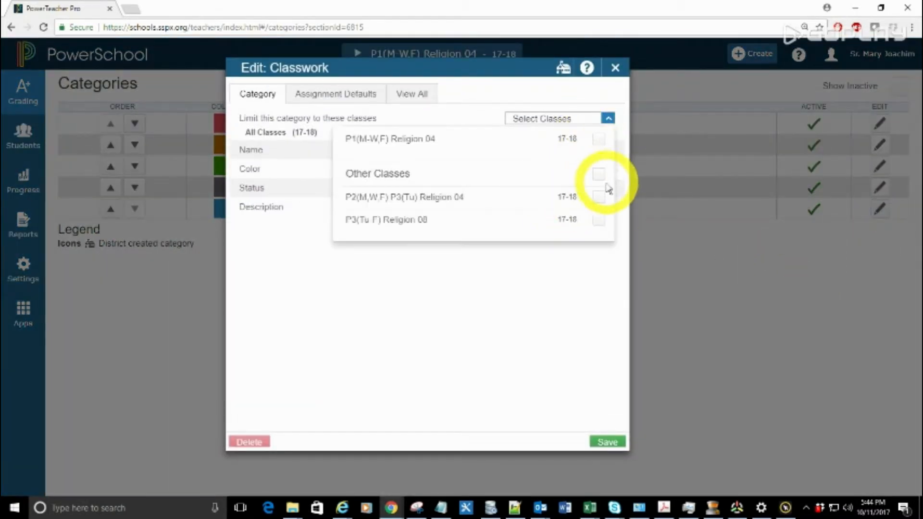
left_click(599, 140)
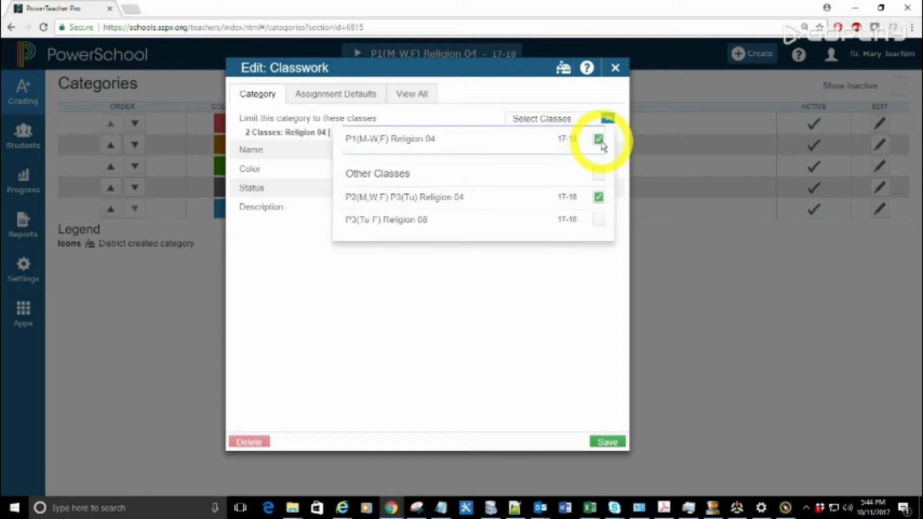
left_click(607, 442)
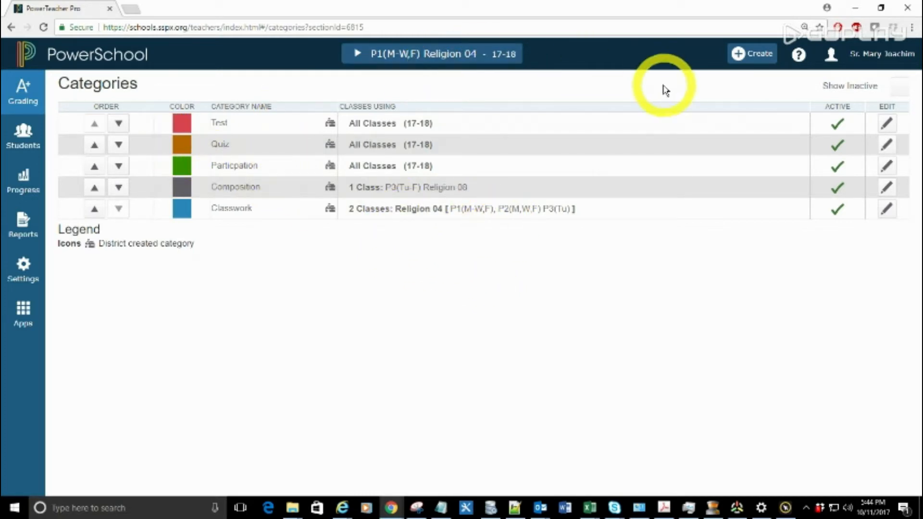
Step: Start a new assignment for P1(M-W,F) Religion 04 named "fake assignment 1" in the Test category
left_click(739, 54)
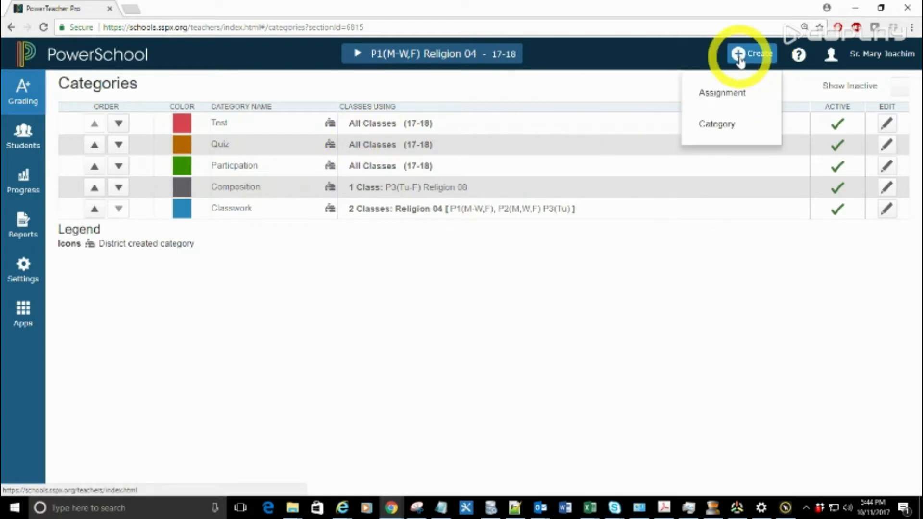
left_click(730, 97)
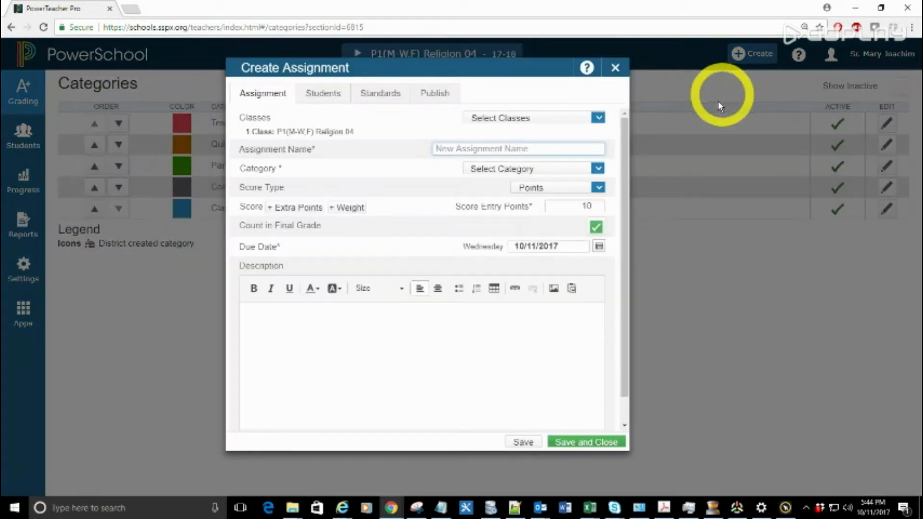
left_click(524, 152)
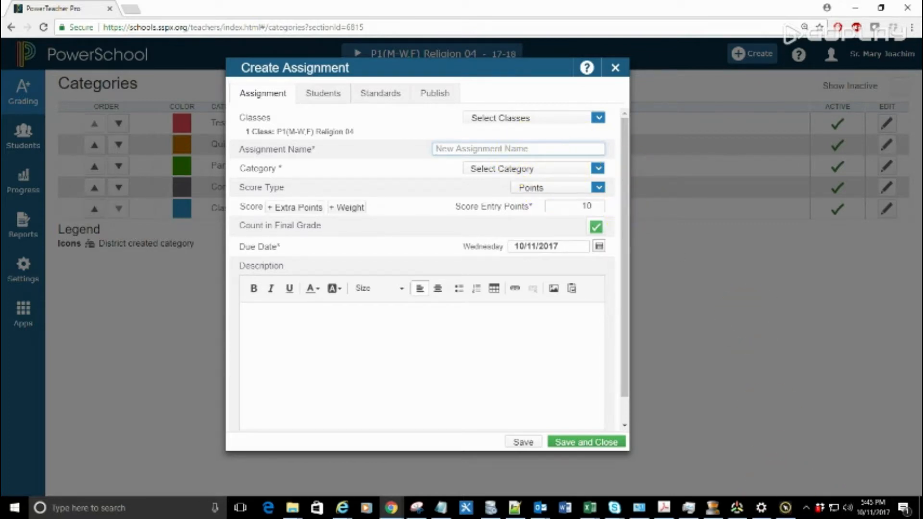
left_click(511, 150)
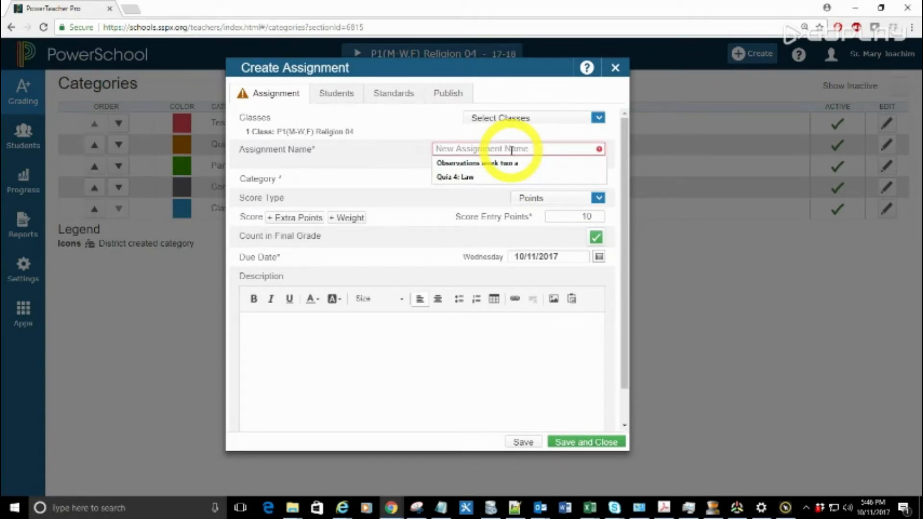
type("fake assignment 1")
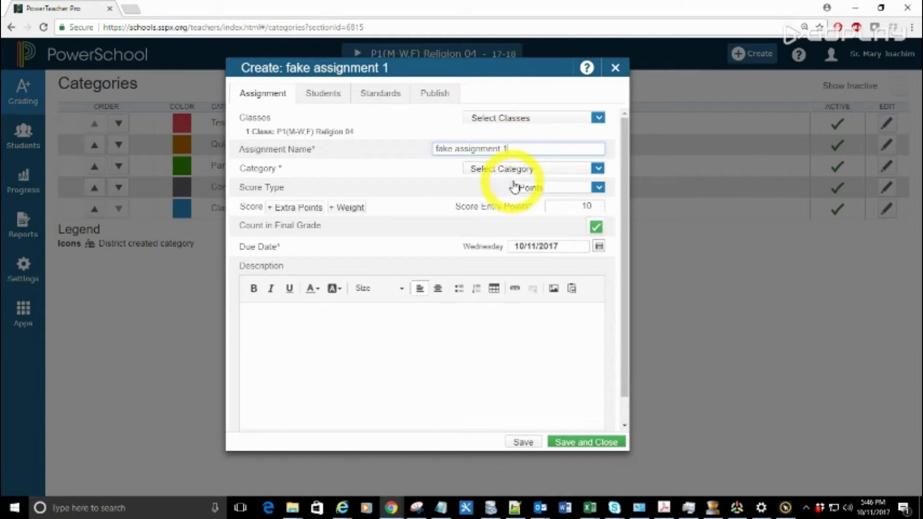
left_click(556, 172)
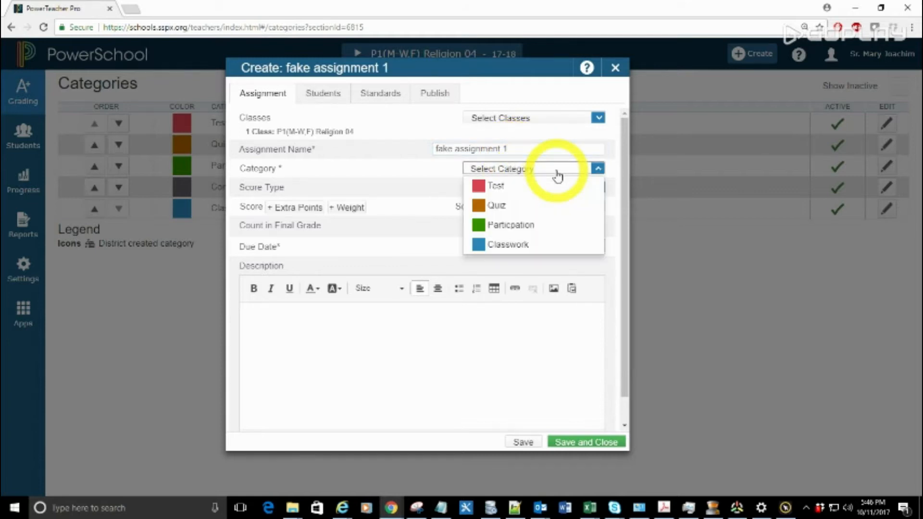
left_click(488, 186)
Step: Set the assignment's score type to Percent with 100 points, dismiss the PointerFocus trial notice, and save and close the assignment
left_click(549, 190)
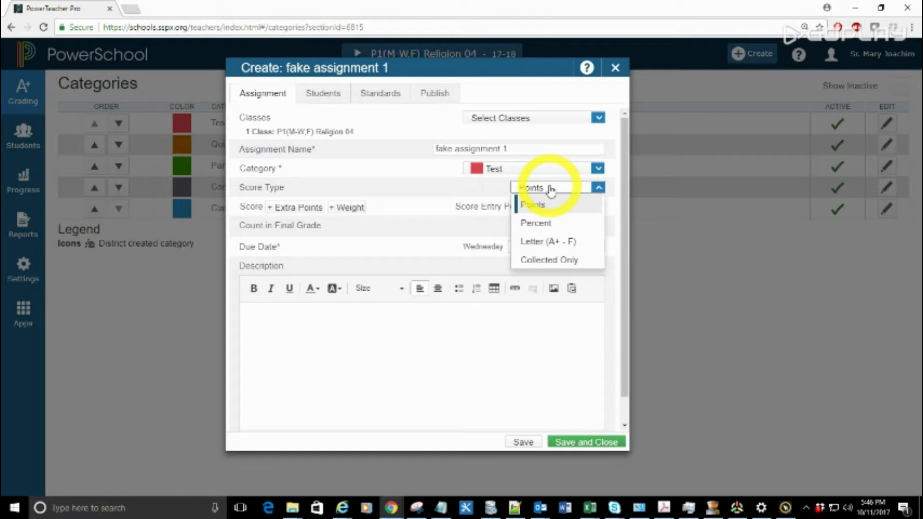
left_click(464, 189)
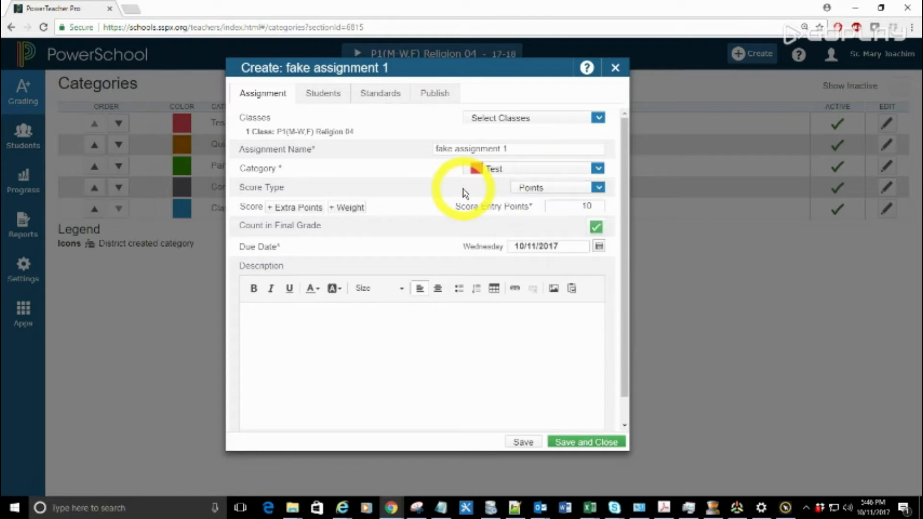
left_click(556, 191)
left_click(550, 223)
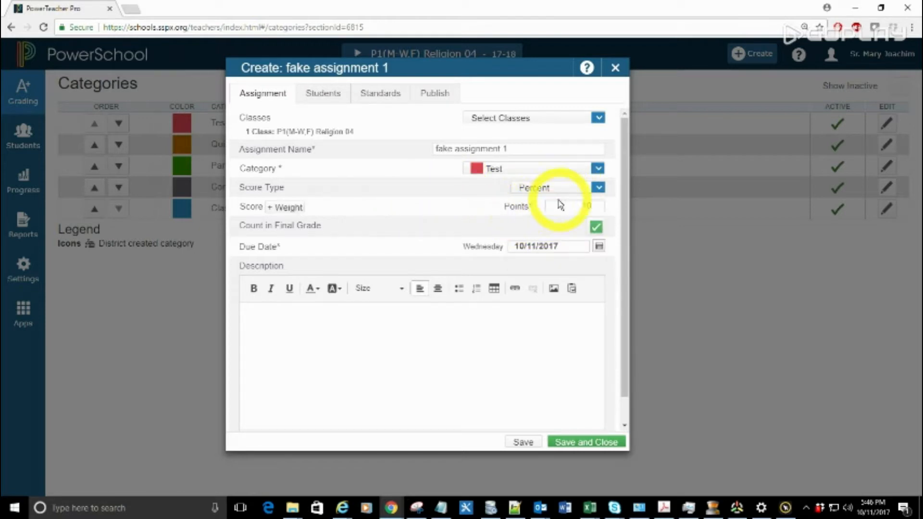
double_click(587, 207)
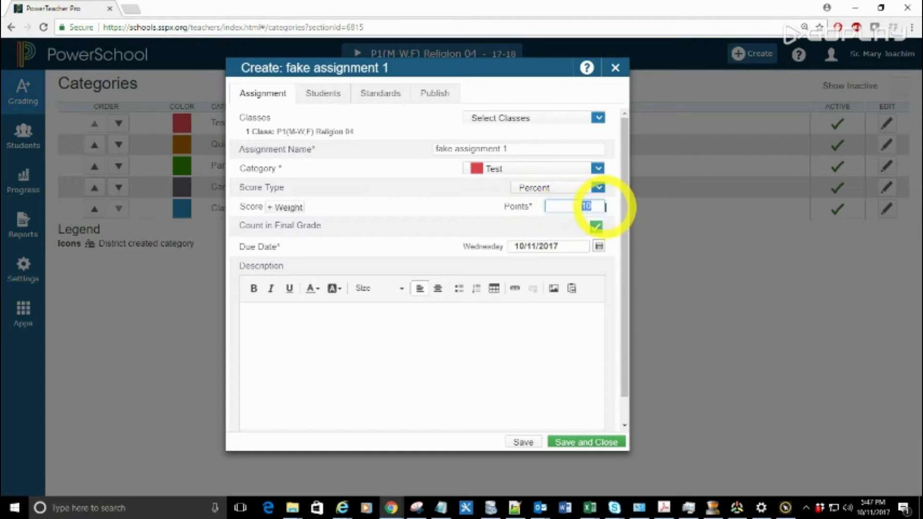
left_click(477, 233)
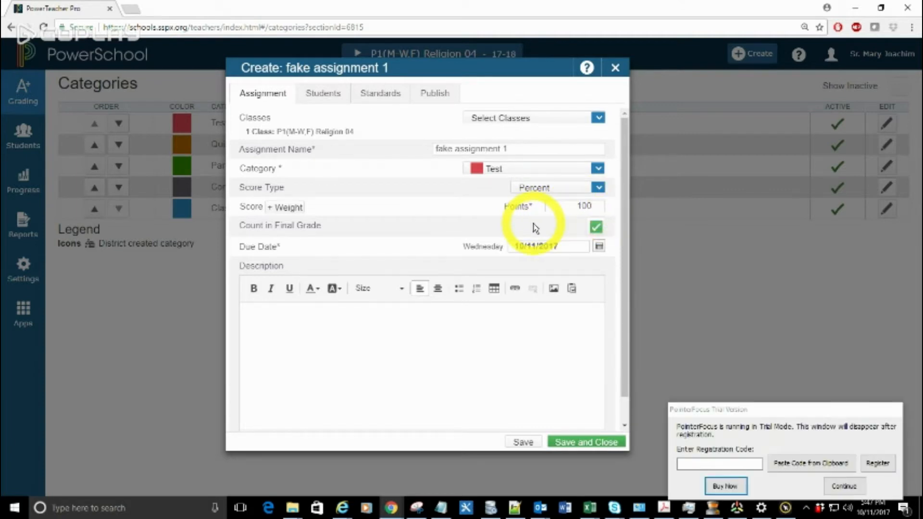
left_click(843, 485)
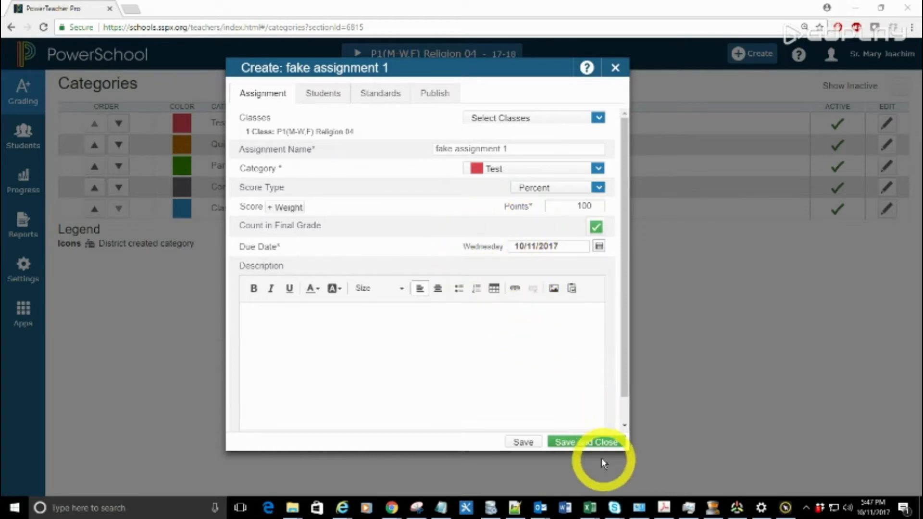
left_click(594, 441)
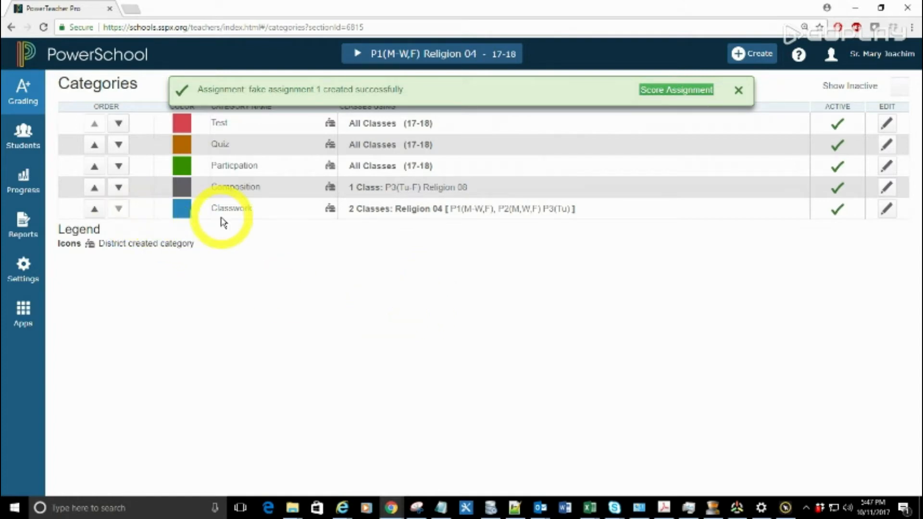
Step: View the assignment list for P1(M-W,F) Religion 04, and open the class's Q1 scoresheet
left_click(13, 112)
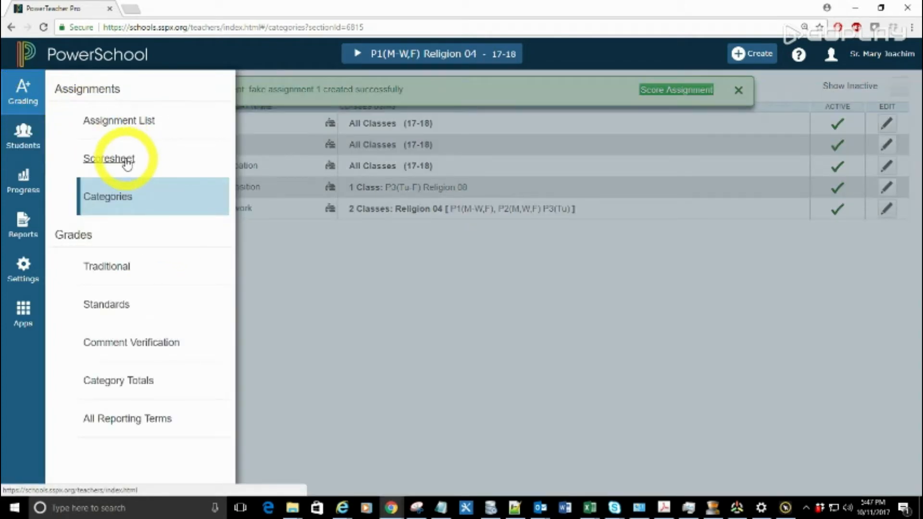
left_click(123, 121)
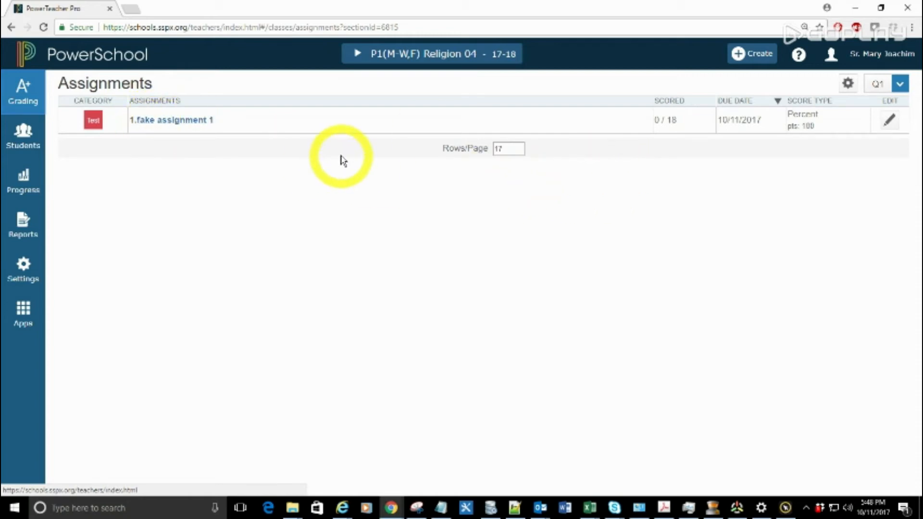
left_click(34, 100)
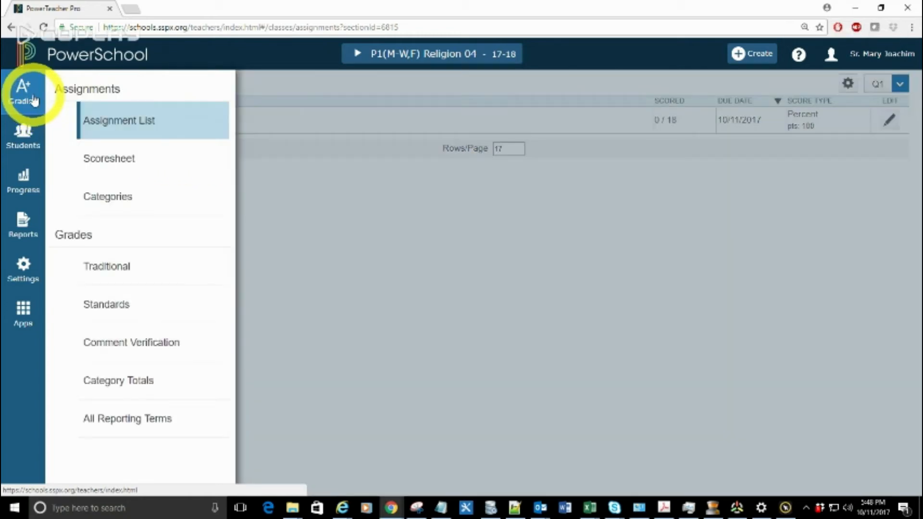
left_click(112, 162)
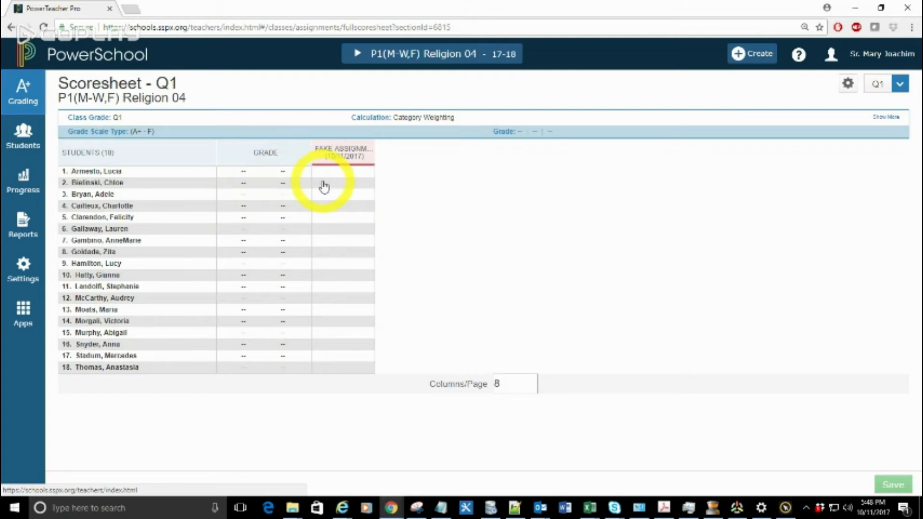
Step: Score the first student 100 on fake assignment 1, and fill that score down to all the other students
left_click(330, 178)
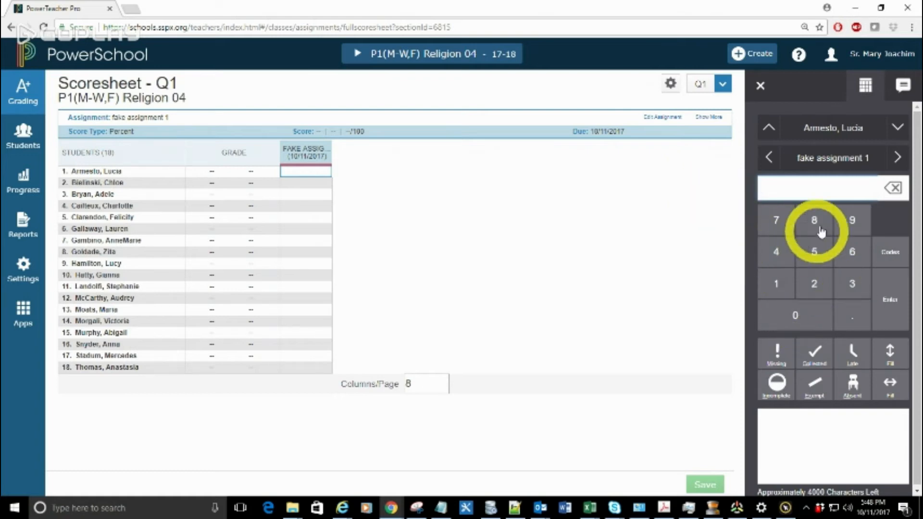
left_click(782, 285)
left_click(797, 320)
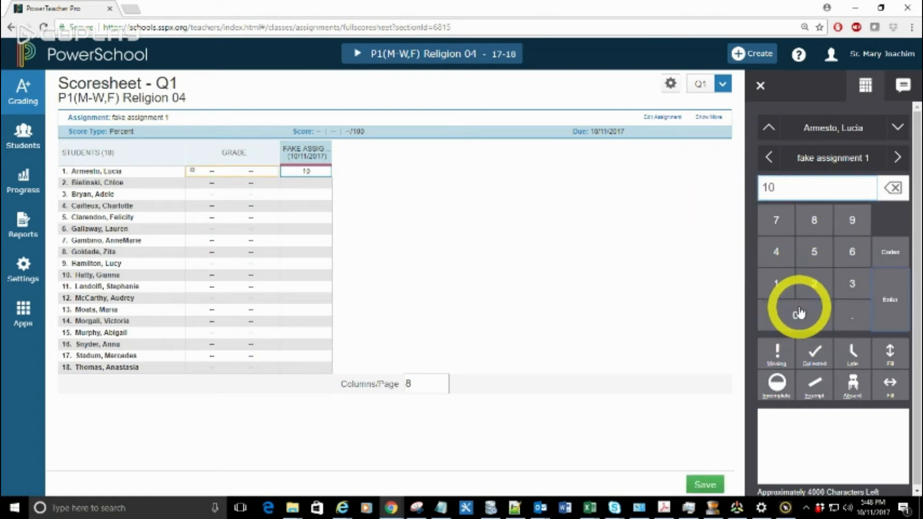
left_click(794, 312)
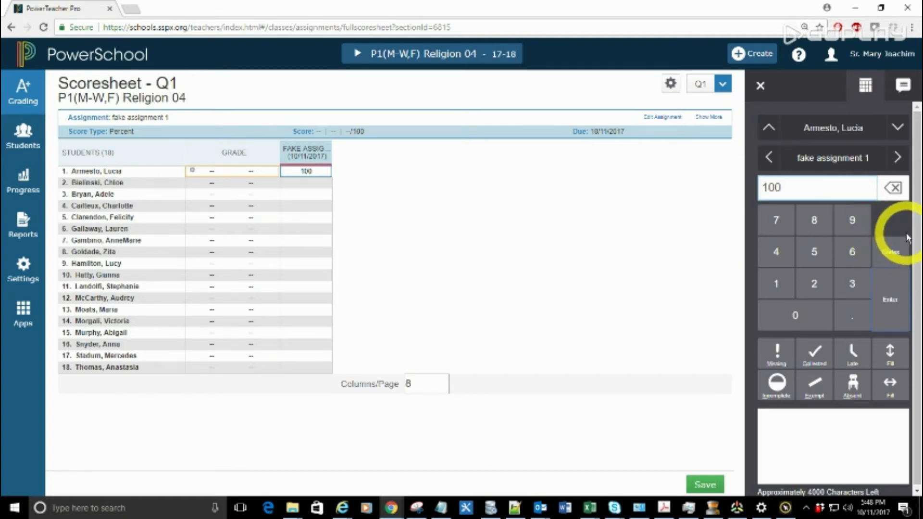
left_click(890, 358)
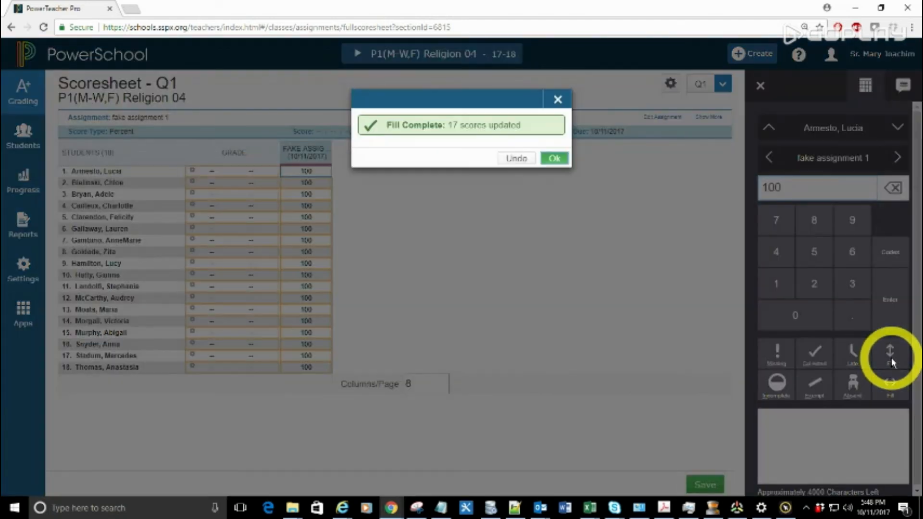
left_click(554, 159)
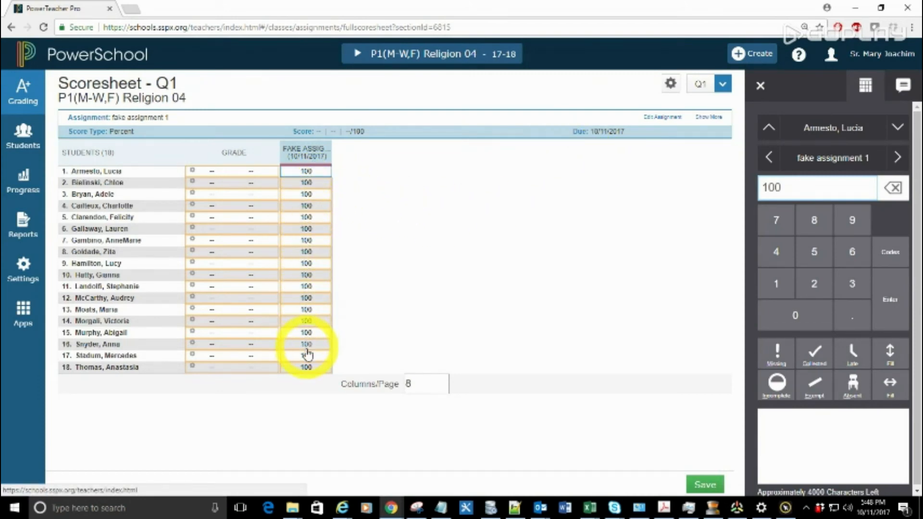
Step: Set the ninth student's fake assignment 1 score to 90, and switch its flag from Missing to Collected
left_click(307, 264)
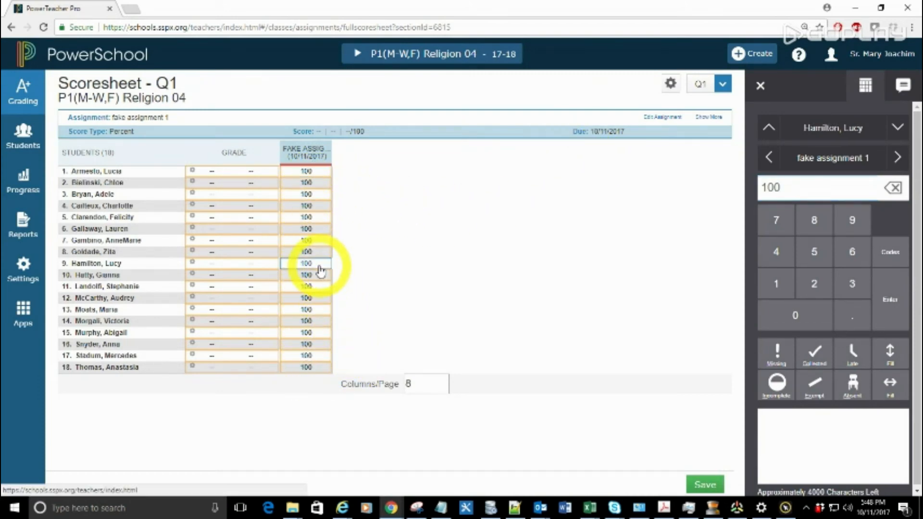
double_click(788, 188)
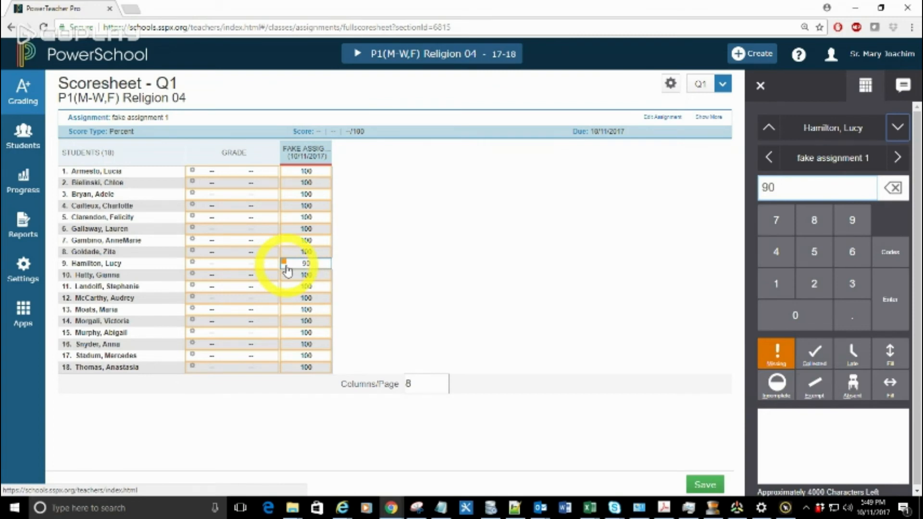
left_click(777, 354)
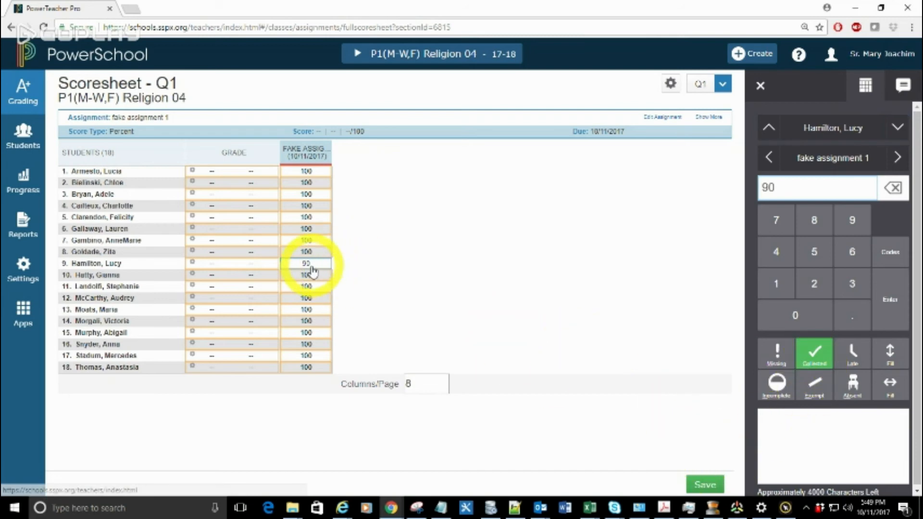
Step: Flag the ninth student's fake assignment 1 as Late, Incomplete, Missing, Exempt and Absent, and clear the score
left_click(850, 364)
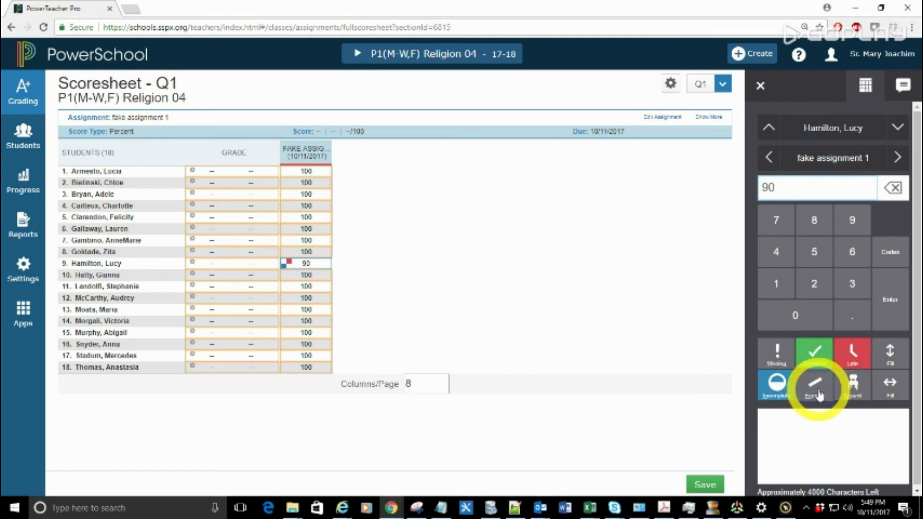
left_click(777, 360)
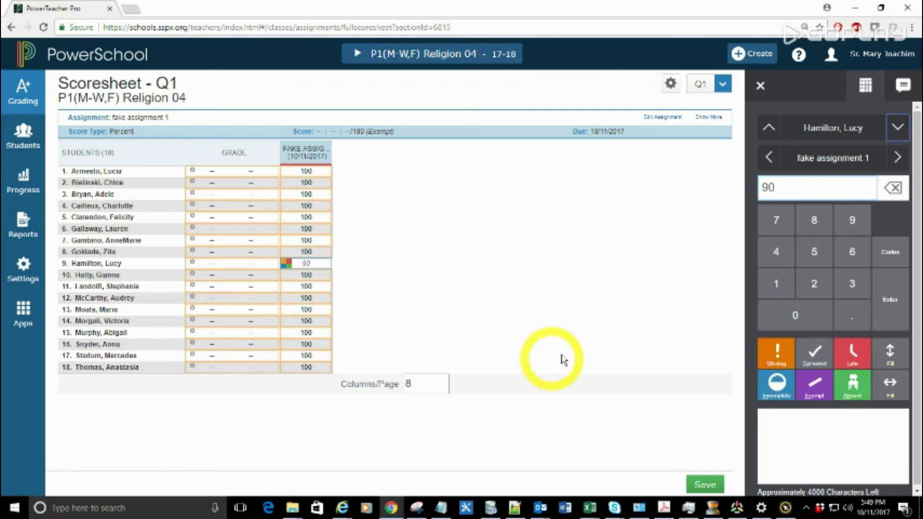
left_click(794, 190)
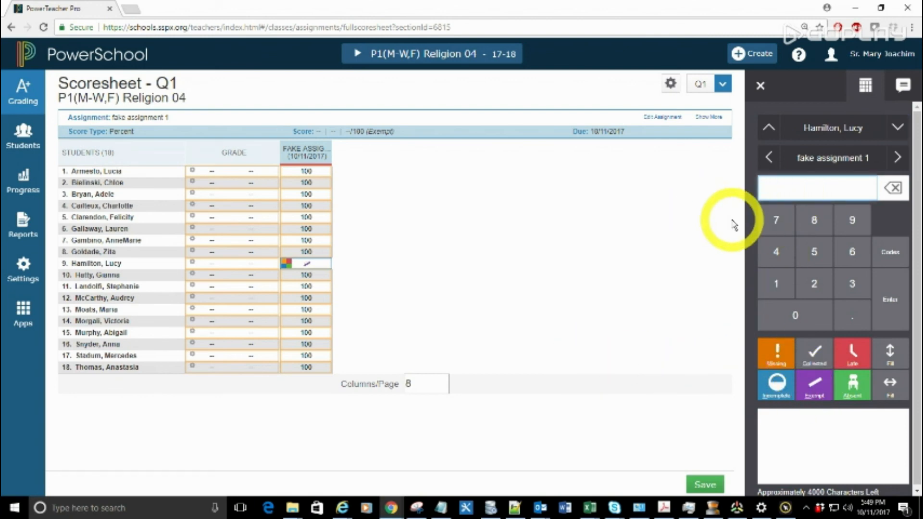